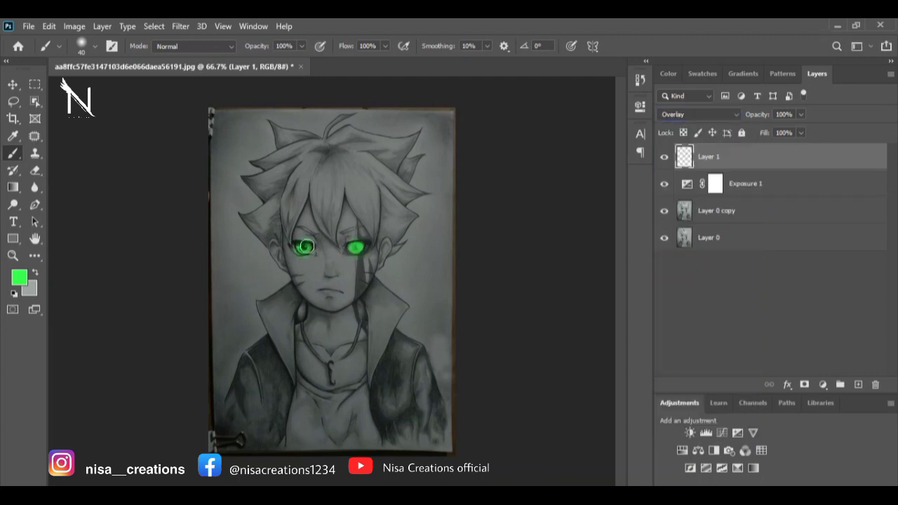
# - Choose a very dark green foreground colour and add a new layer above the green eye paint
pyautogui.click(355, 249)
pyautogui.scroll(5, 446, 275)
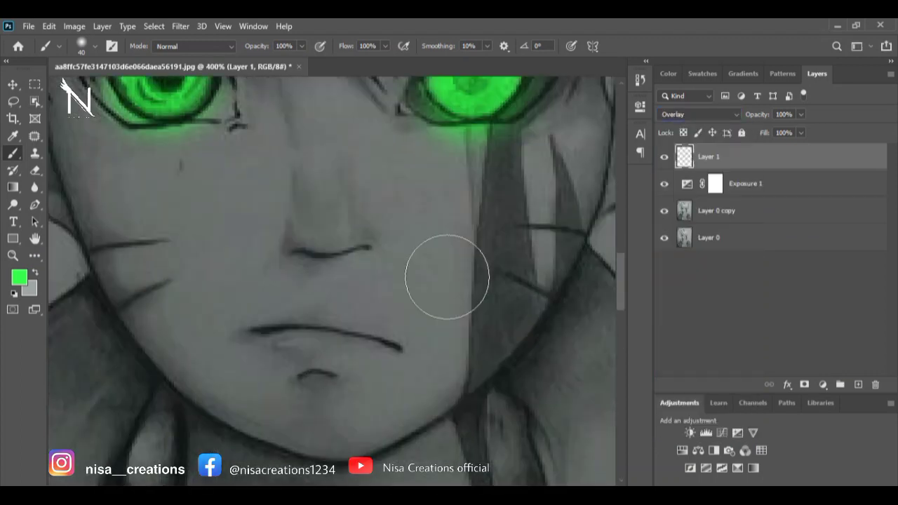
pyautogui.moveTo(621, 294); pyautogui.dragTo(628, 275)
pyautogui.moveTo(402, 487); pyautogui.dragTo(414, 487)
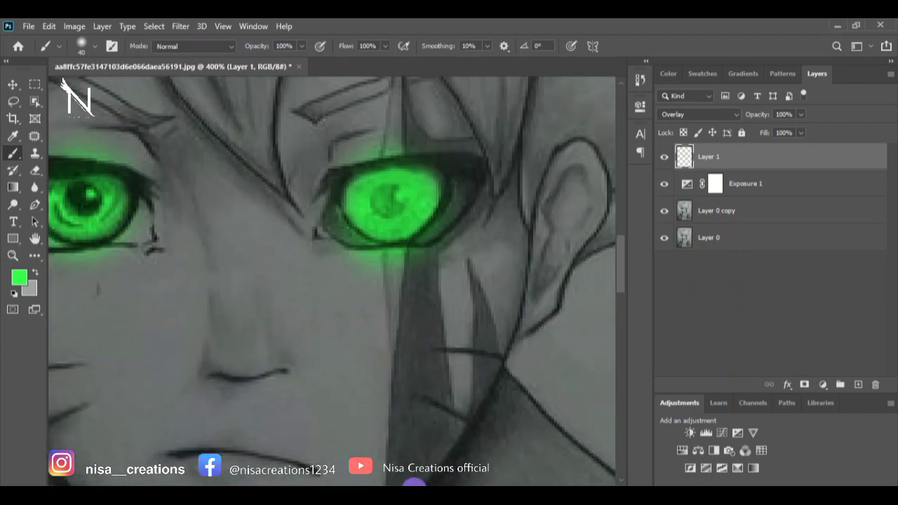
pyautogui.click(19, 278)
pyautogui.click(76, 196)
pyautogui.click(848, 79)
pyautogui.click(857, 384)
# - Set the brush to 8 px with 71% hardness and paint a dark round pupil in the drawing's right-hand eye
pyautogui.press('[')
pyautogui.press('[')
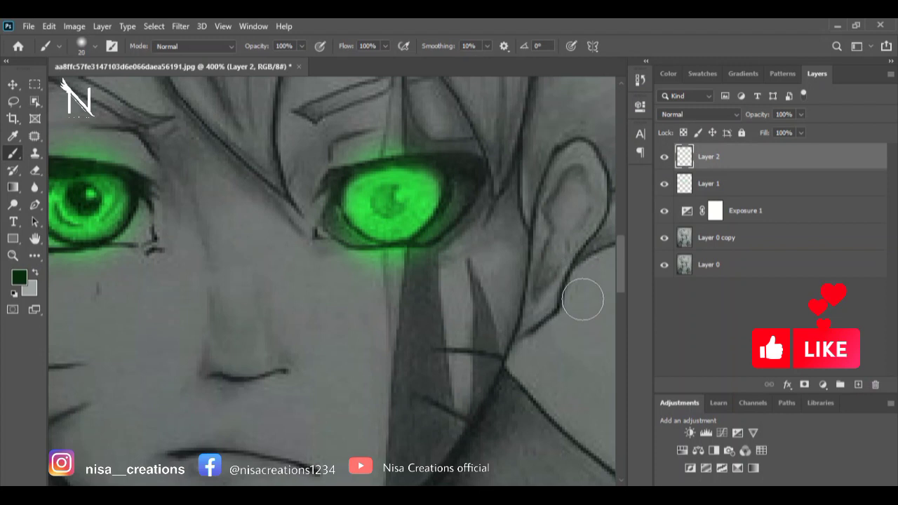
pyautogui.click(81, 45)
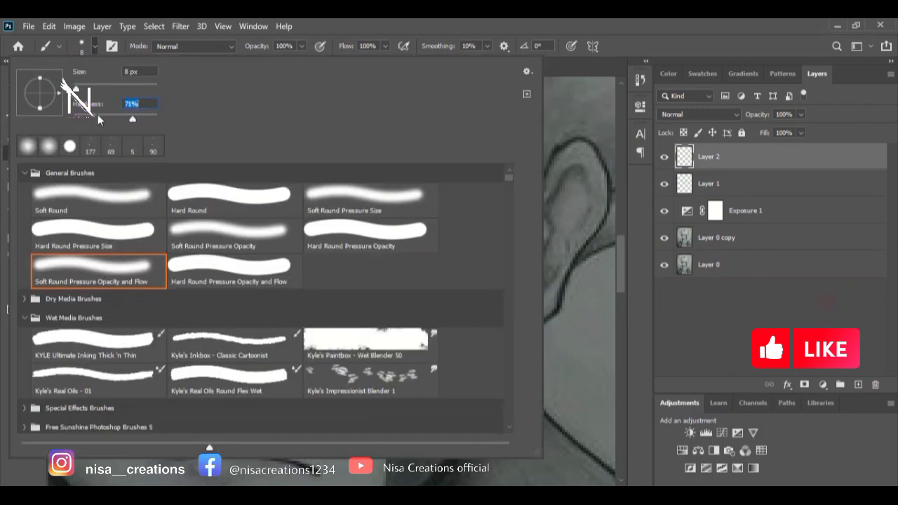
pyautogui.click(86, 47)
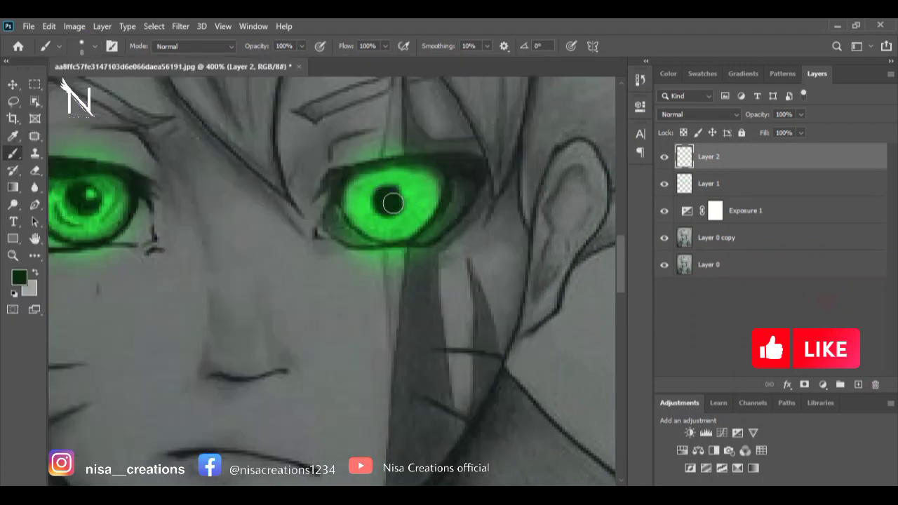
# - Choose green 26c839 and try a small highlight in the right-hand eye's pupil with a 4 px brush
pyautogui.click(20, 277)
pyautogui.click(683, 120)
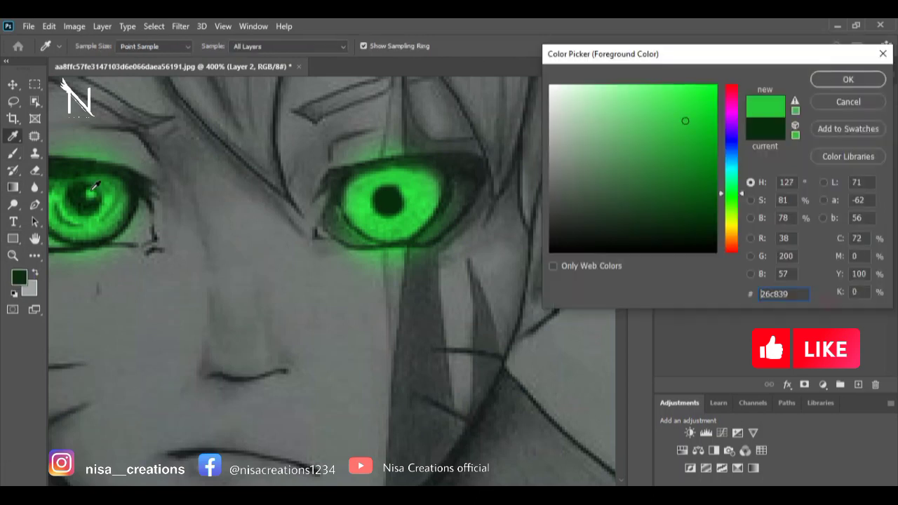
pyautogui.click(848, 79)
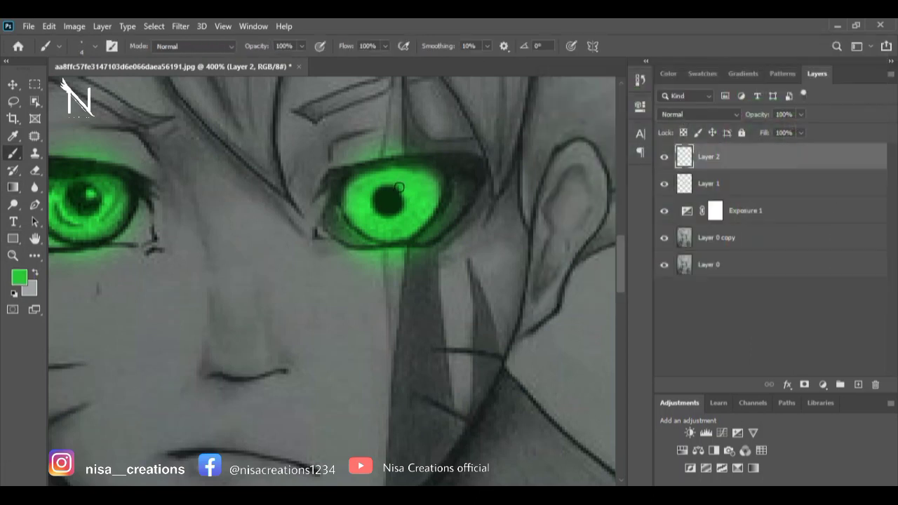
pyautogui.moveTo(429, 244); pyautogui.dragTo(397, 202)
pyautogui.hotkey('ctrl', 'z')
# - Switch to dark green 07300d, draw short curved lines in the right-hand iris and paint its pupil solid again
pyautogui.click(20, 281)
pyautogui.click(692, 220)
pyautogui.click(848, 79)
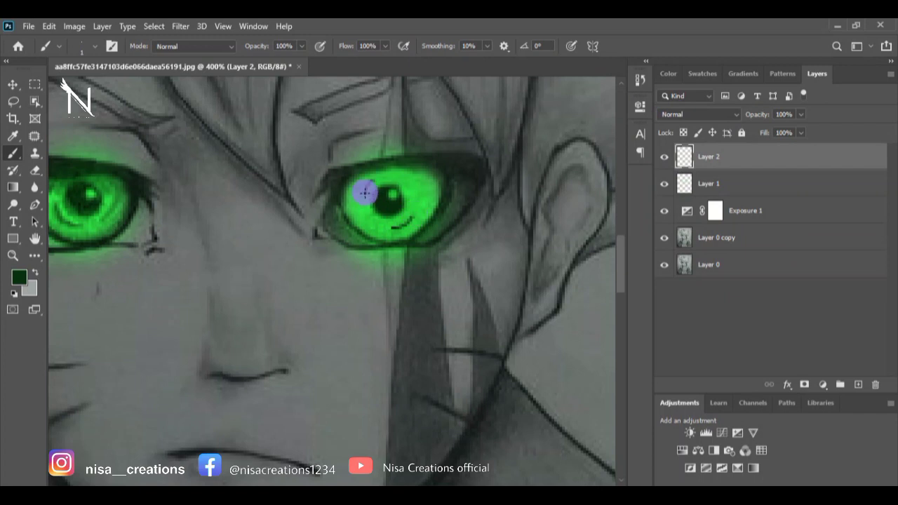
pyautogui.scroll(-3, 436, 181)
pyautogui.scroll(1, 437, 182)
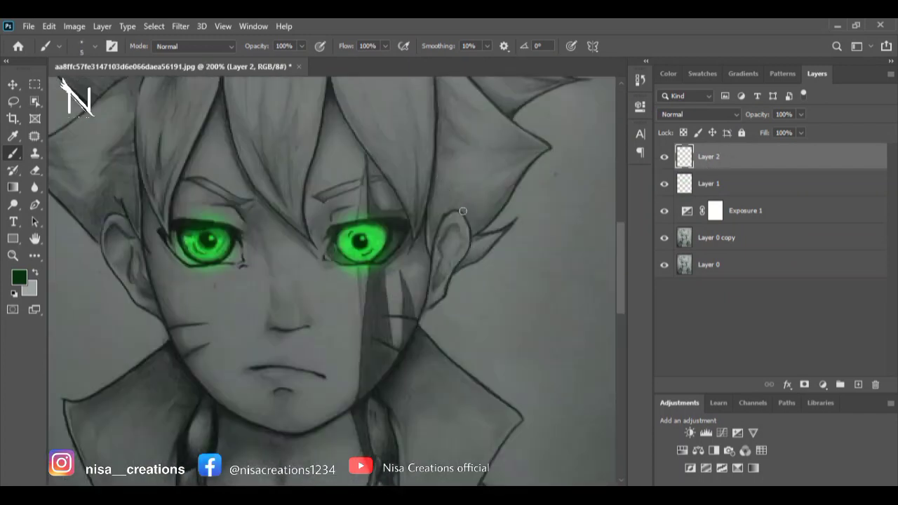
pyautogui.scroll(3, 336, 274)
pyautogui.moveTo(414, 182)
pyautogui.mouseDown()
pyautogui.moveTo(395, 190)
pyautogui.moveTo(396, 176)
pyautogui.mouseUp()
# - Set the foreground to green 2eec44, dab a small highlight on the right-hand pupil, and lower the brush opacity to 18%
pyautogui.click(19, 277)
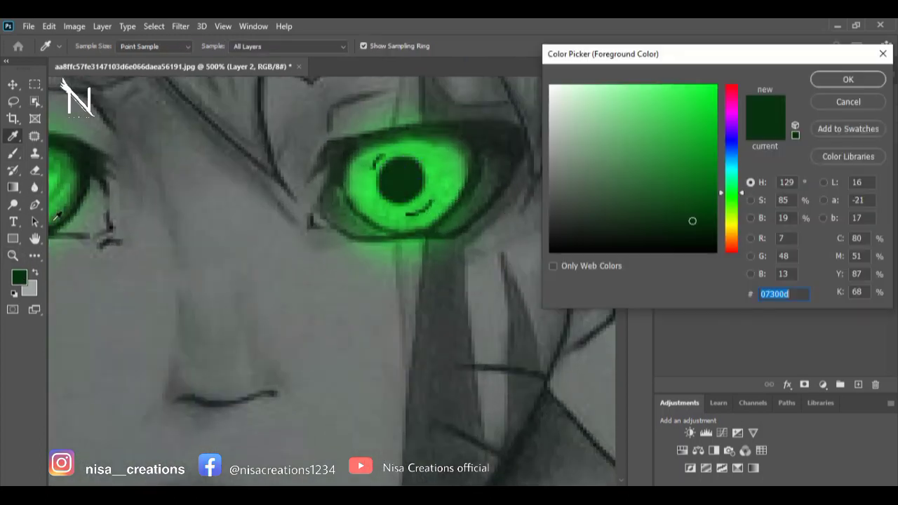
pyautogui.moveTo(405, 488); pyautogui.dragTo(397, 488)
pyautogui.click(491, 166)
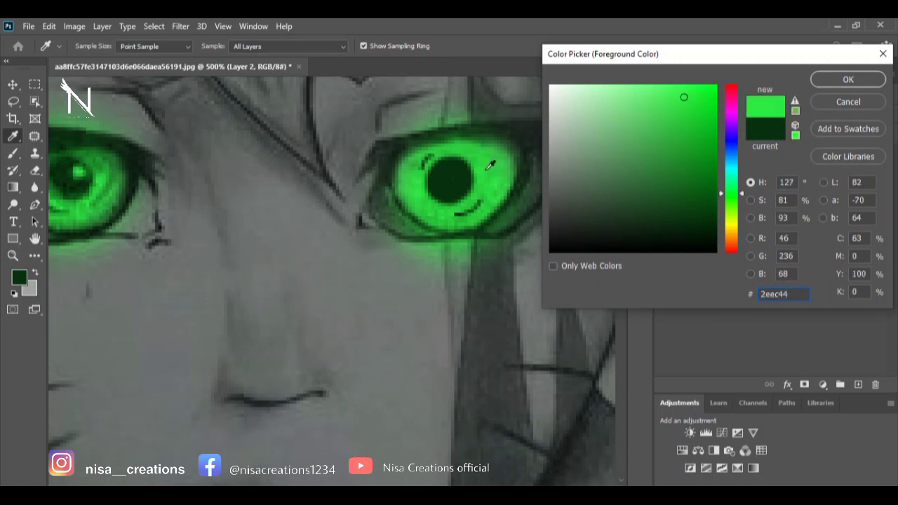
pyautogui.press('Return')
pyautogui.click(457, 172)
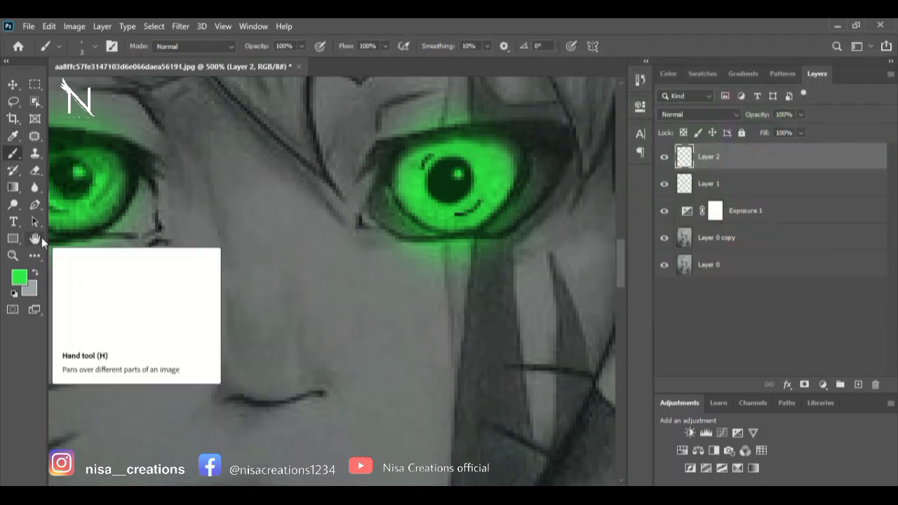
pyautogui.moveTo(266, 63); pyautogui.dragTo(250, 63)
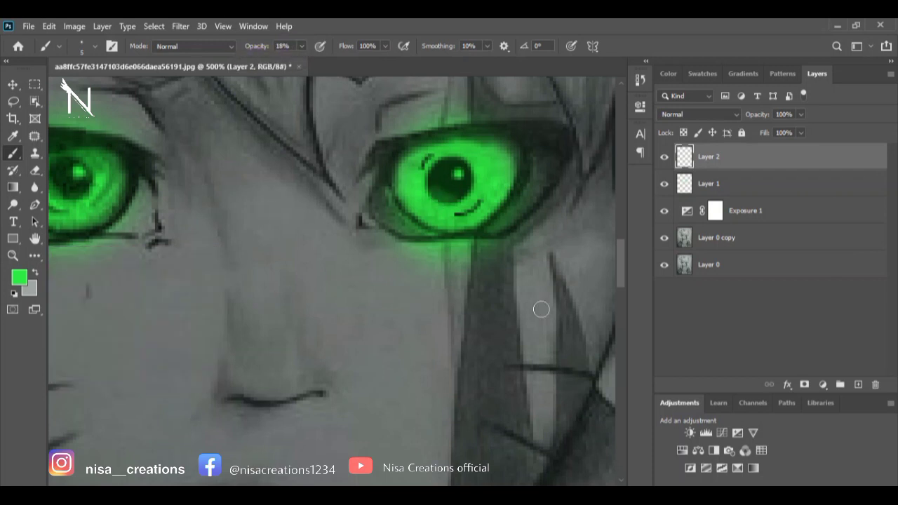
pyautogui.hotkey('ctrl', '-')
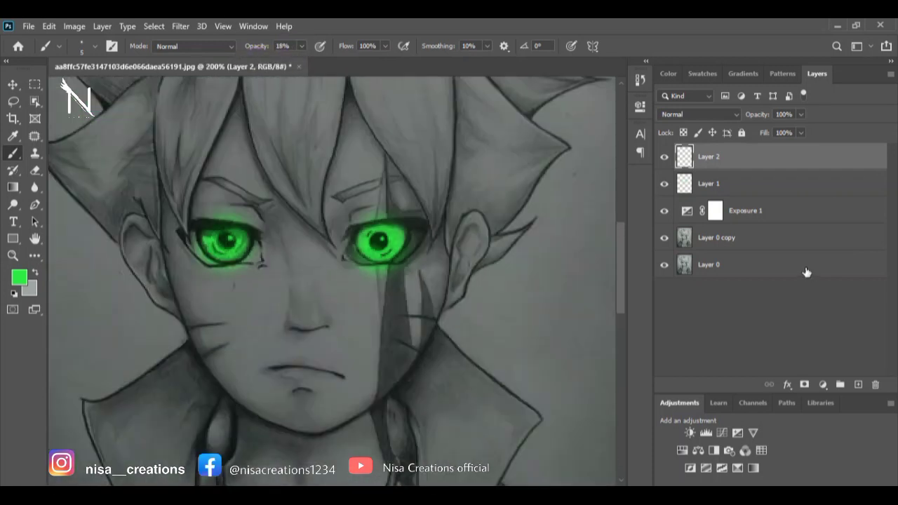
# - Add a layer, brush a soft green glow over both eyes at 60 px and 43% opacity, and set its blend mode to Color Dodge
pyautogui.click(857, 385)
pyautogui.click(91, 48)
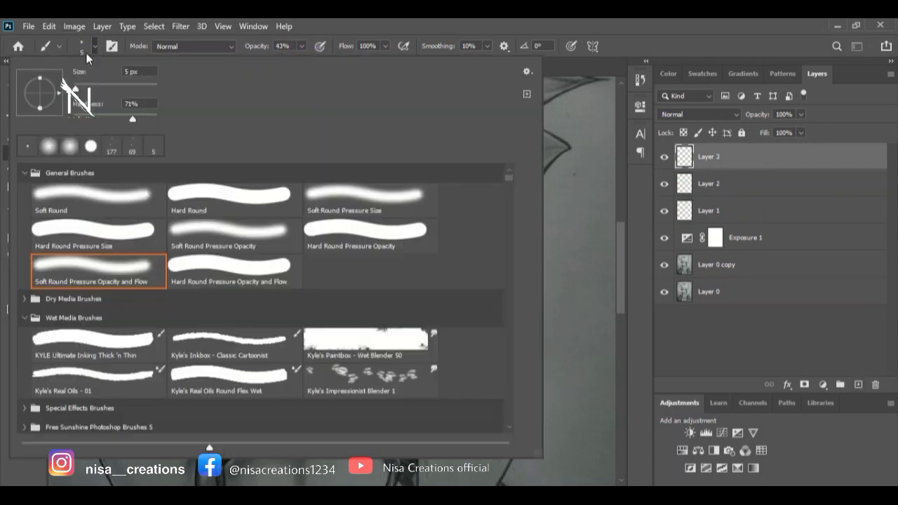
pyautogui.moveTo(76, 87); pyautogui.dragTo(107, 86)
pyautogui.press('Return')
pyautogui.press('[')
pyautogui.press('[')
pyautogui.press('[')
pyautogui.press('[')
pyautogui.press('[')
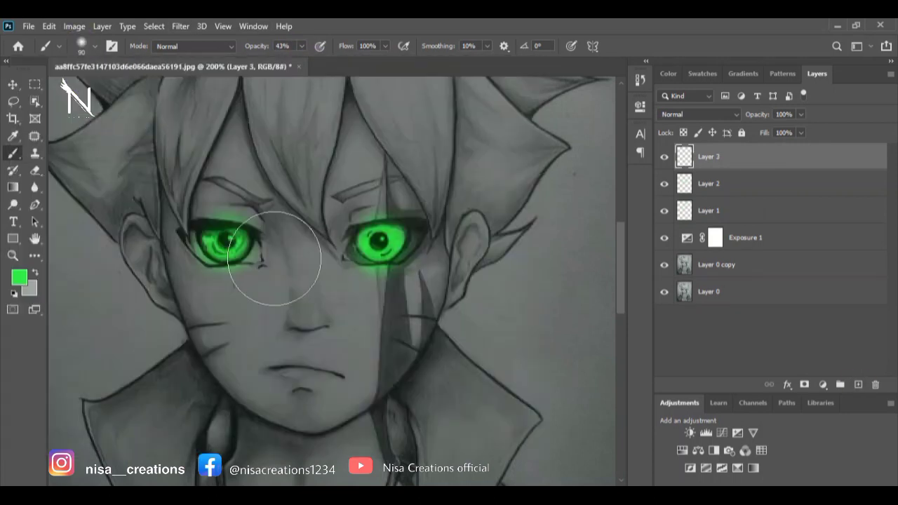
pyautogui.click(698, 115)
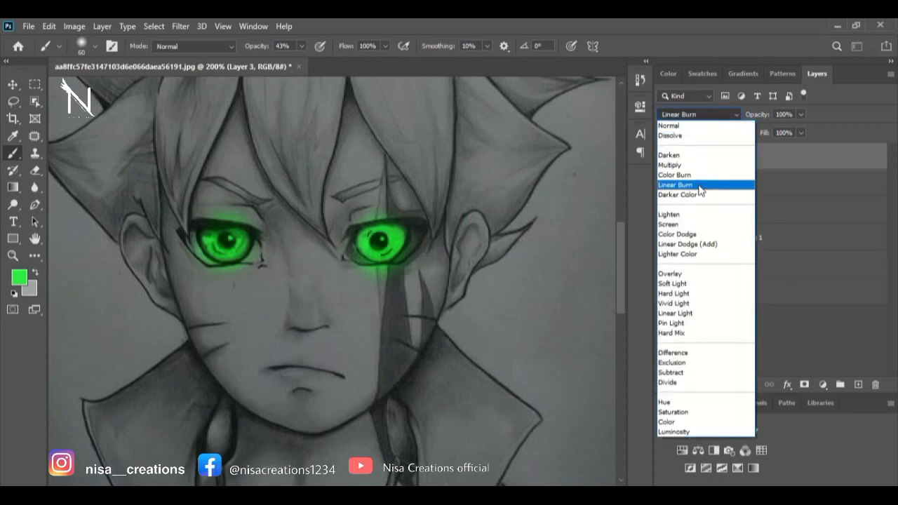
pyautogui.click(702, 235)
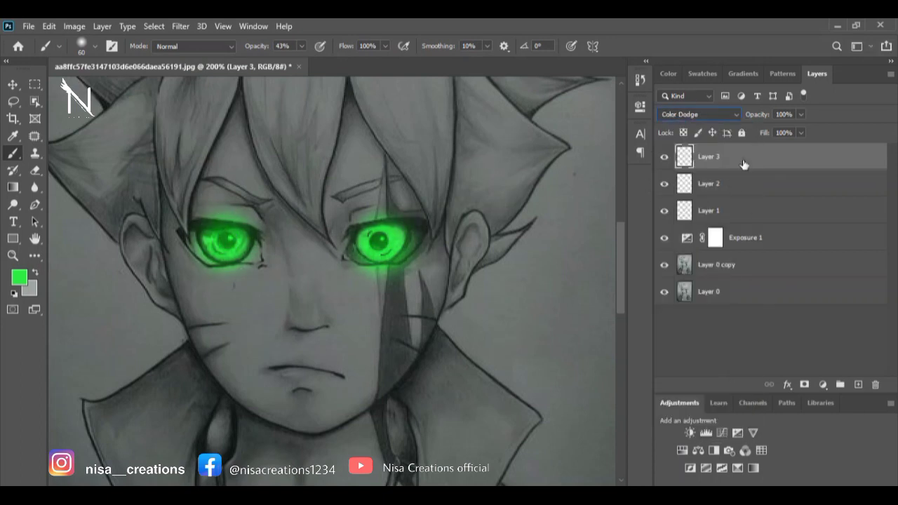
# - Darken the drawing slightly by adjusting the Exposure 1 adjustment layer
pyautogui.click(749, 263)
pyautogui.click(715, 237)
pyautogui.doubleClick(687, 237)
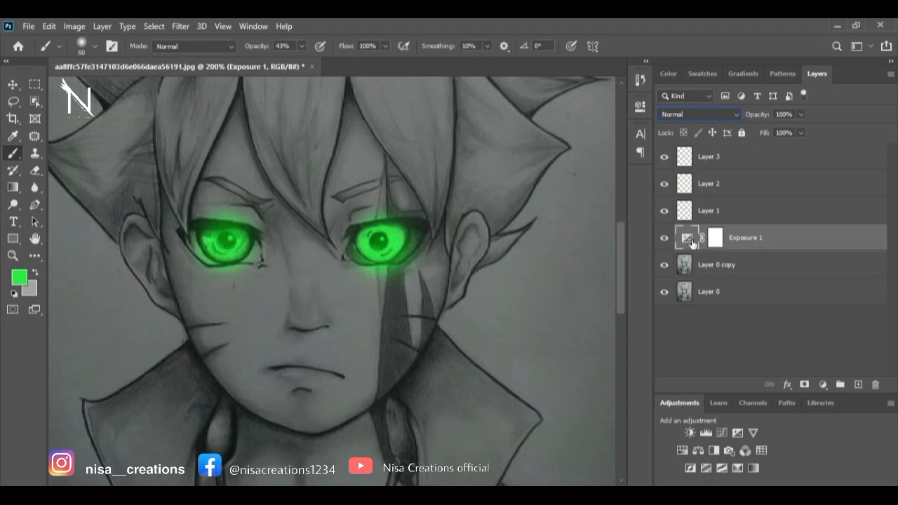
pyautogui.moveTo(510, 179); pyautogui.dragTo(506, 180)
pyautogui.click(603, 102)
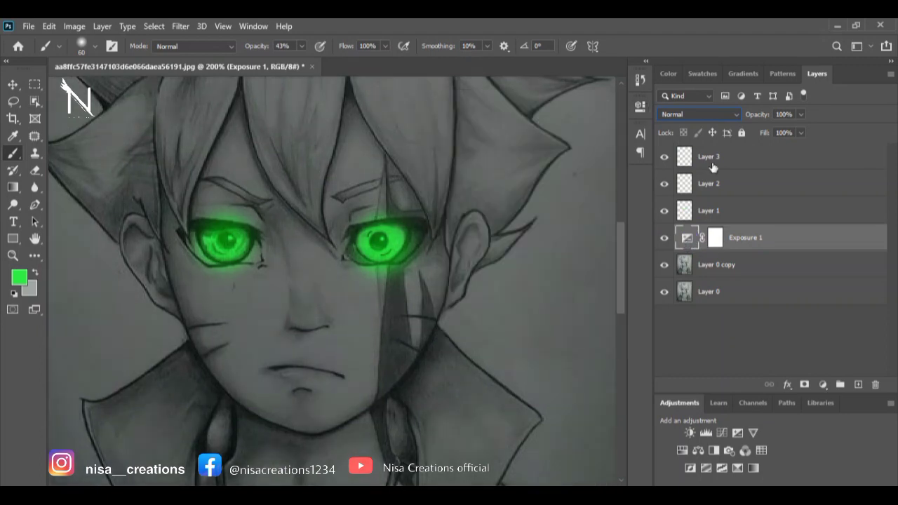
# - Duplicate Layer 3 as Layer 3 copy and set the copy's blend mode to Overlay
pyautogui.click(712, 164)
pyautogui.rightClick(715, 151)
pyautogui.click(677, 96)
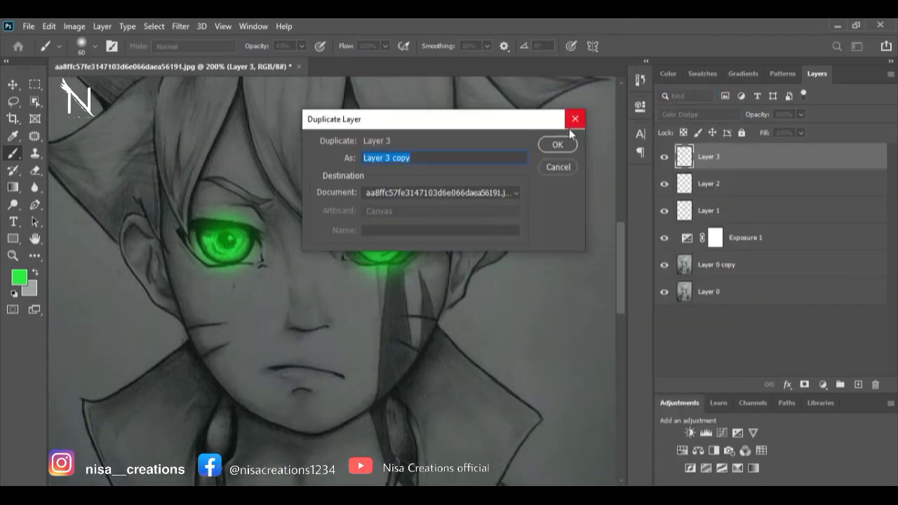
pyautogui.click(561, 143)
pyautogui.click(698, 114)
pyautogui.click(707, 281)
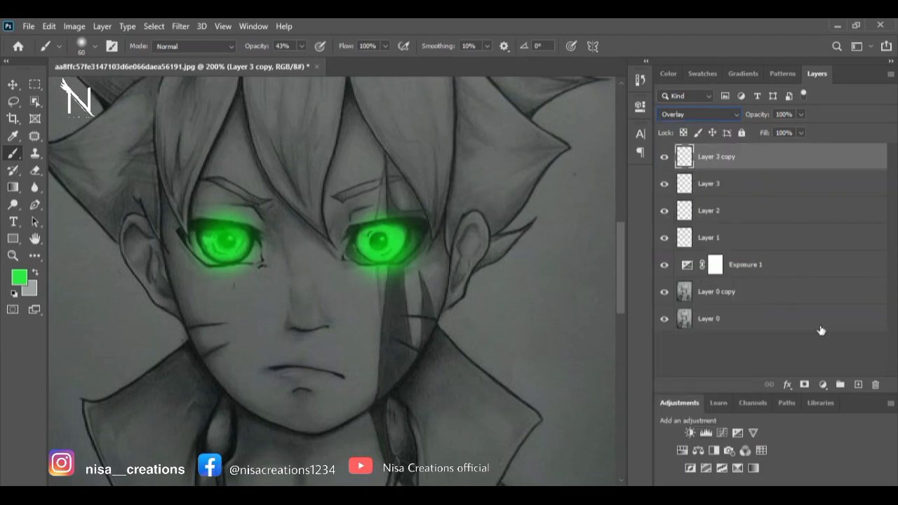
# - Add a new layer and outline the narrow spike above the right-hand eye with the Pen tool, turning the path into a selection
pyautogui.click(857, 385)
pyautogui.click(35, 204)
pyautogui.click(383, 153)
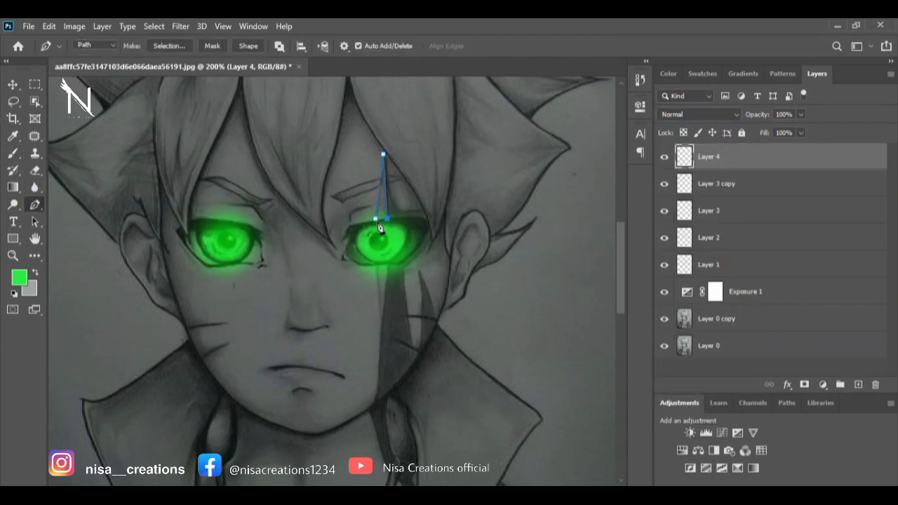
pyautogui.press('Escape')
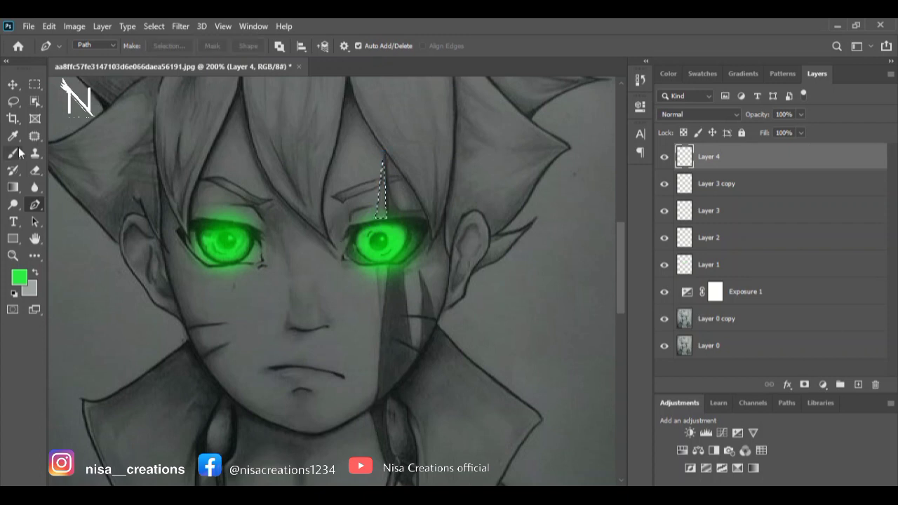
# - Paint the selected spike above the right-hand eye green and clear the selection
pyautogui.click(13, 153)
pyautogui.moveTo(381, 170); pyautogui.dragTo(379, 204)
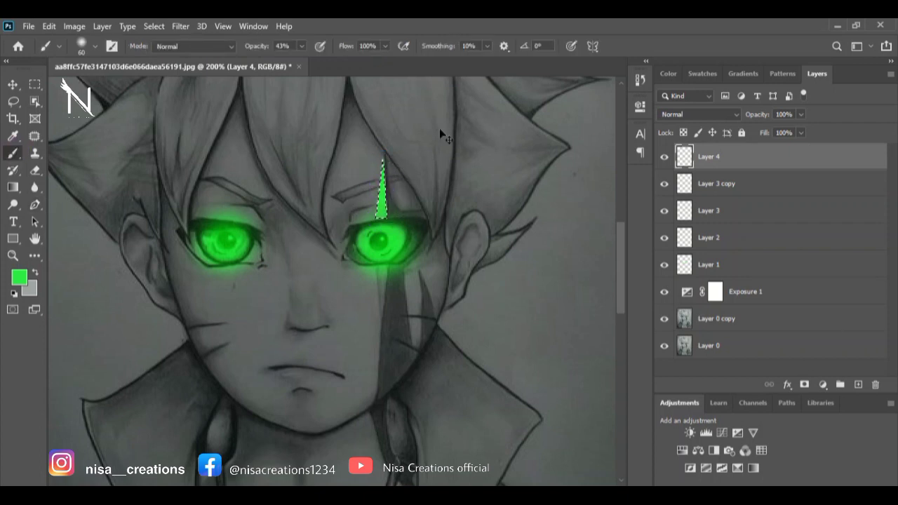
pyautogui.click(180, 26)
pyautogui.moveTo(199, 26)
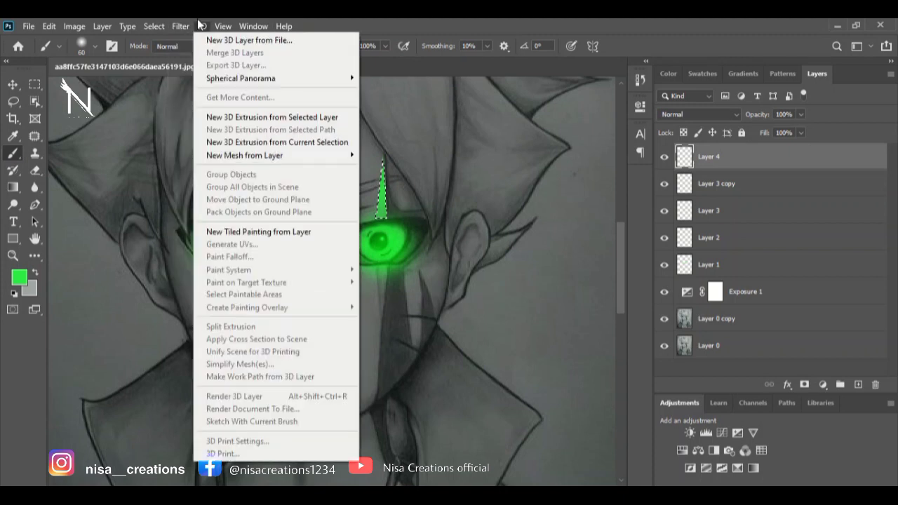
pyautogui.moveTo(153, 25)
pyautogui.click(172, 52)
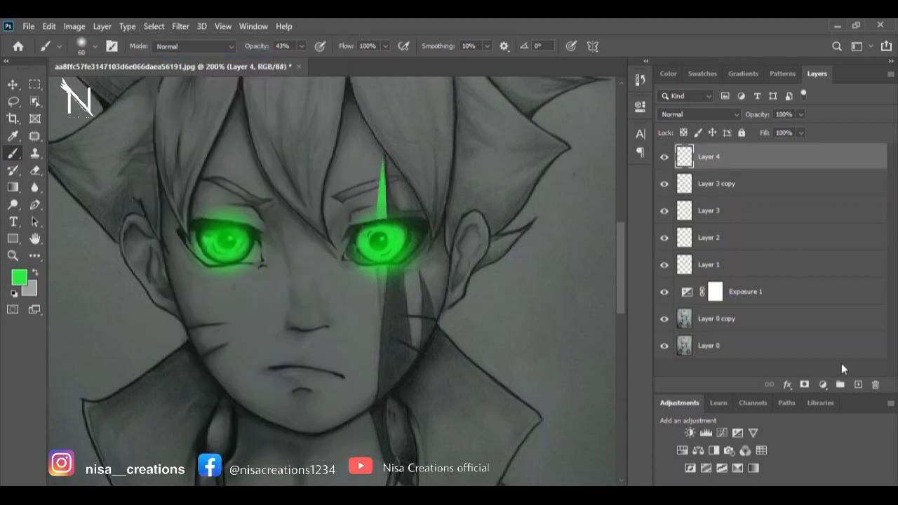
# - On a new layer, outline a thin downward spike below the right-hand eye with the Pen tool, paint it green and deselect
pyautogui.click(858, 384)
pyautogui.press('p')
pyautogui.click(375, 266)
pyautogui.click(384, 320)
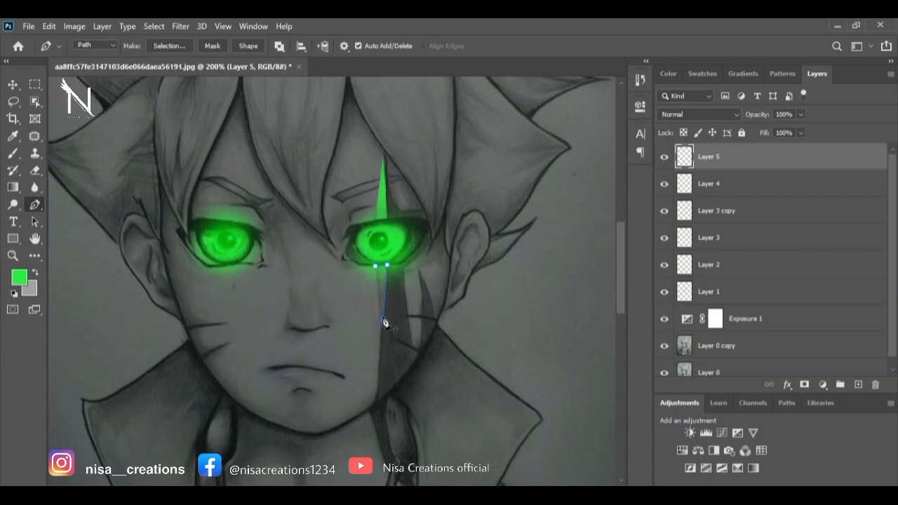
pyautogui.click(13, 154)
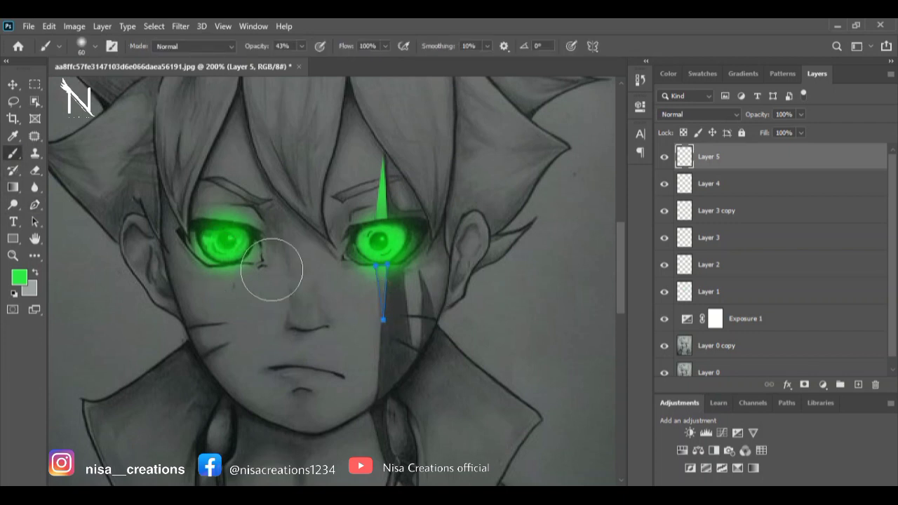
pyautogui.hotkey('ctrl', 'Return')
pyautogui.click(151, 28)
pyautogui.click(155, 52)
# - Add a new layer and trace the right-hand collar flap's outer edge from the jaw around its pointed tip with the Pen tool
pyautogui.click(858, 385)
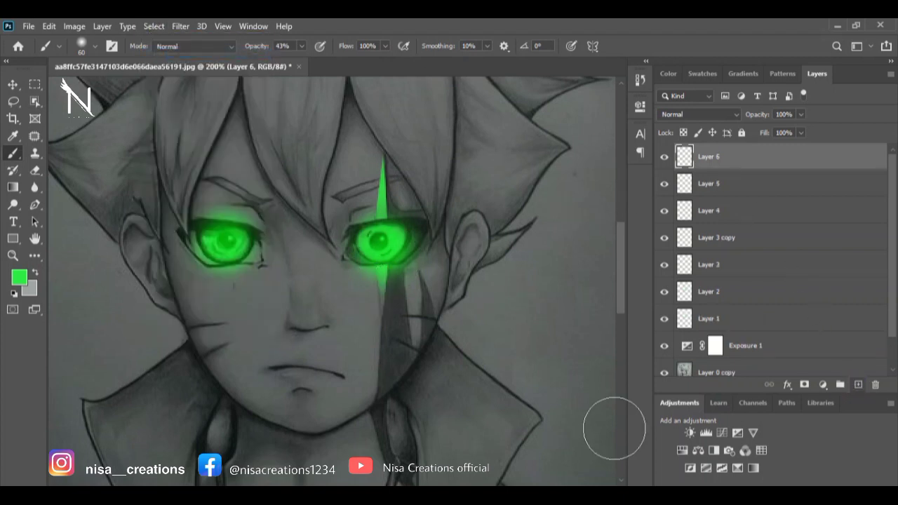
pyautogui.scroll(-3, 622, 305)
pyautogui.press('p')
pyautogui.click(437, 211)
pyautogui.moveTo(475, 248); pyautogui.dragTo(482, 251)
pyautogui.click(544, 306)
pyautogui.moveTo(523, 326); pyautogui.dragTo(498, 369)
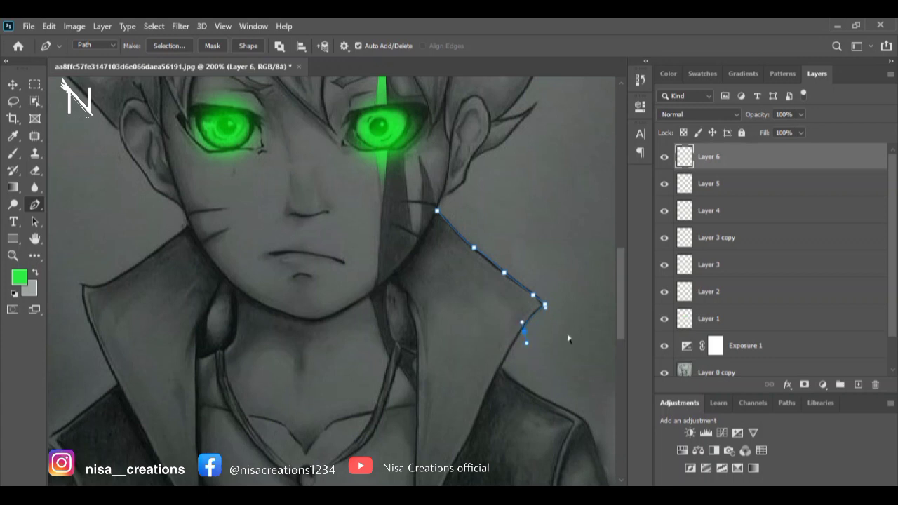
pyautogui.click(523, 324)
pyautogui.moveTo(504, 354); pyautogui.dragTo(501, 364)
# - Continue the path to the collar flap's lower end and up its inner side, close it at the jaw, and convert it to a selection
pyautogui.click(482, 402)
pyautogui.click(477, 422)
pyautogui.click(464, 439)
pyautogui.click(455, 455)
pyautogui.click(420, 420)
pyautogui.click(410, 395)
pyautogui.click(409, 356)
pyautogui.click(410, 319)
pyautogui.click(421, 295)
pyautogui.click(429, 242)
pyautogui.click(436, 211)
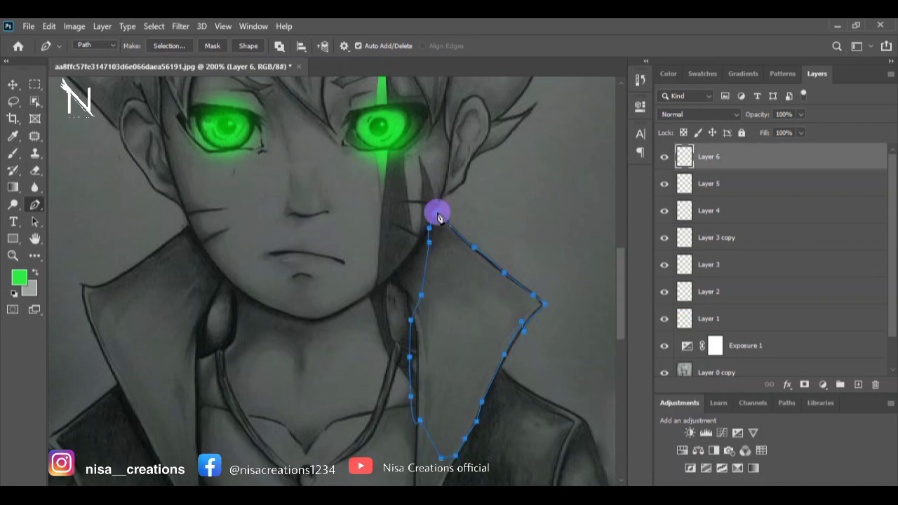
pyautogui.hotkey('ctrl', 'Return')
# - Paint green light along the selected collar's outer edge with a 100 px brush at 53% opacity, and deselect
pyautogui.press('b')
pyautogui.click(301, 47)
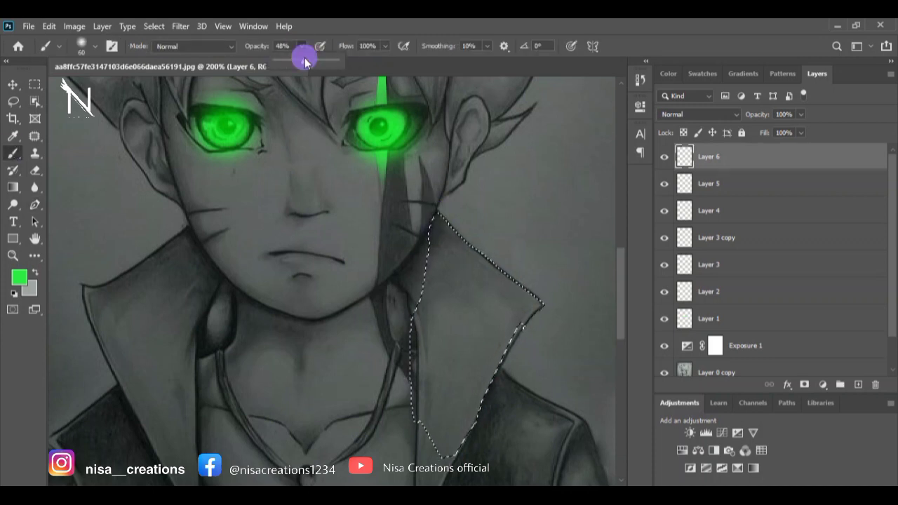
pyautogui.press(']')
pyautogui.press(']')
pyautogui.press(']')
pyautogui.press(']')
pyautogui.moveTo(445, 231)
pyautogui.mouseDown()
pyautogui.moveTo(486, 222)
pyautogui.moveTo(524, 285)
pyautogui.moveTo(503, 396)
pyautogui.moveTo(514, 348)
pyautogui.mouseUp()
pyautogui.hotkey('ctrl', 'd')
# - Add a new layer and trace the left-hand collar flap's outer edge from the jaw around its pointed tip with the Pen tool
pyautogui.click(857, 384)
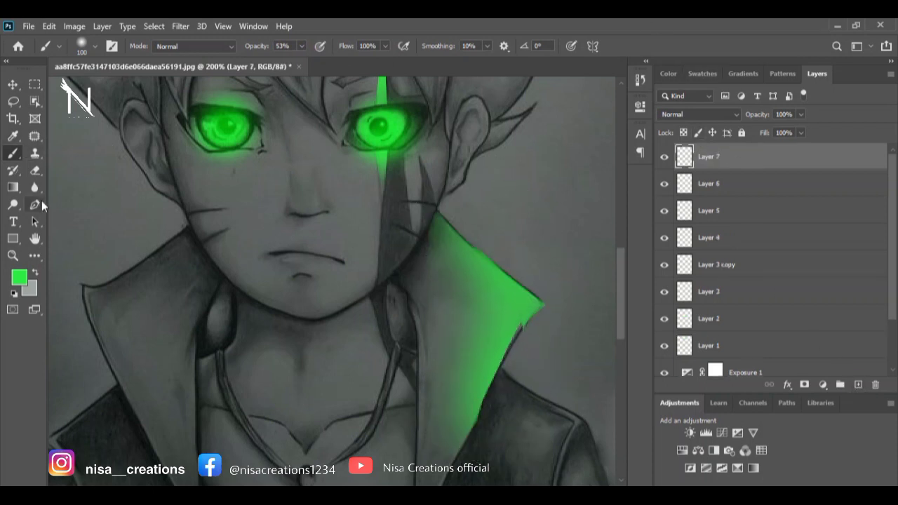
pyautogui.click(34, 205)
pyautogui.click(188, 226)
pyautogui.click(130, 269)
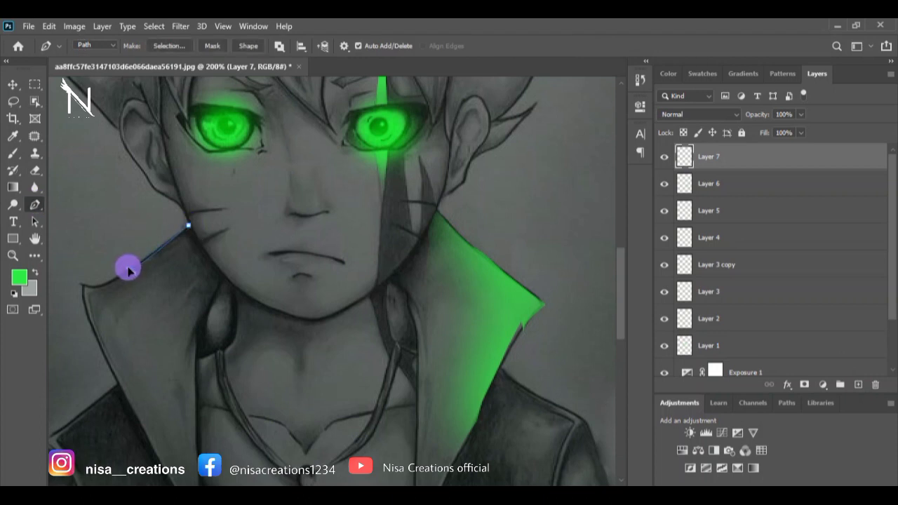
pyautogui.click(102, 284)
pyautogui.click(82, 282)
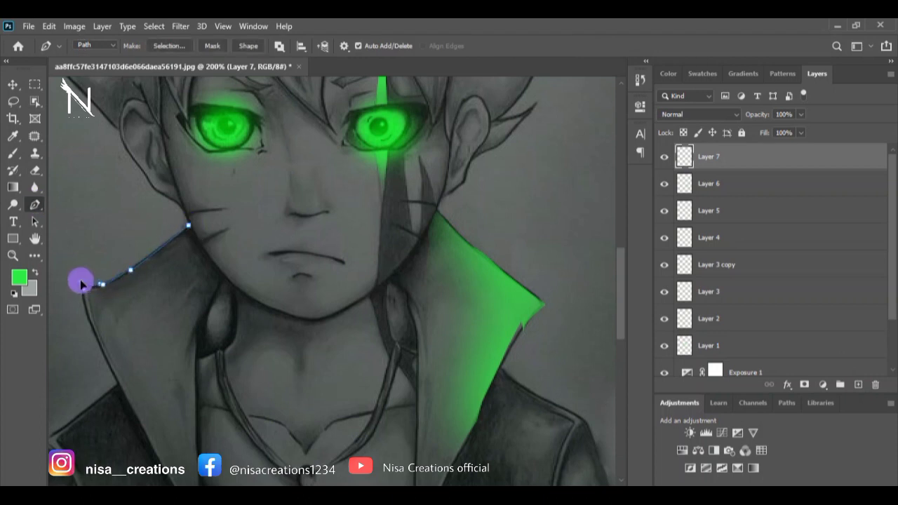
pyautogui.moveTo(111, 367); pyautogui.dragTo(135, 404)
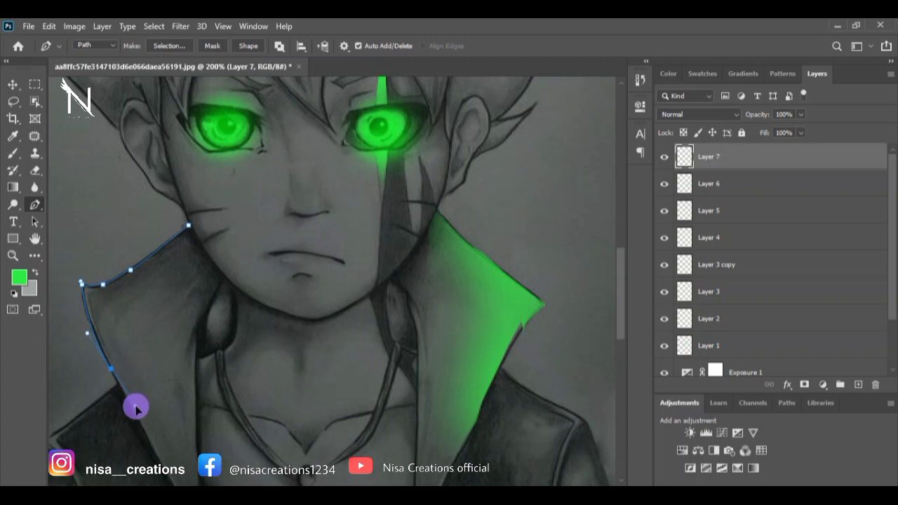
# - Continue the path to the left-hand flap's lower end and up its inner side, close it at the jaw, and convert it to a selection
pyautogui.click(134, 419)
pyautogui.click(148, 443)
pyautogui.click(171, 461)
pyautogui.click(192, 426)
pyautogui.click(203, 376)
pyautogui.click(209, 328)
pyautogui.click(207, 281)
pyautogui.click(199, 255)
pyautogui.click(188, 226)
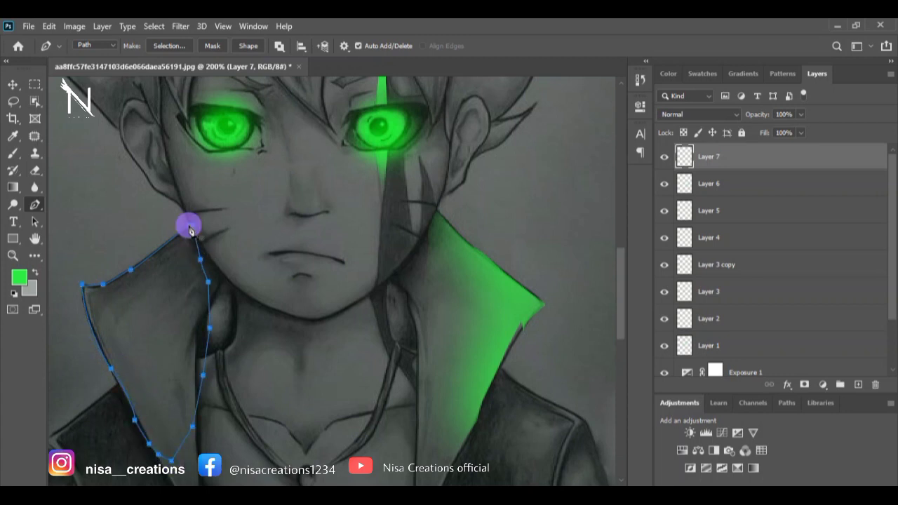
pyautogui.hotkey('ctrl', 'Return')
# - Unlock the layer, paint green light inside the selected left-hand collar flap with a 100 px brush at 53% opacity, and deselect
pyautogui.press('b')
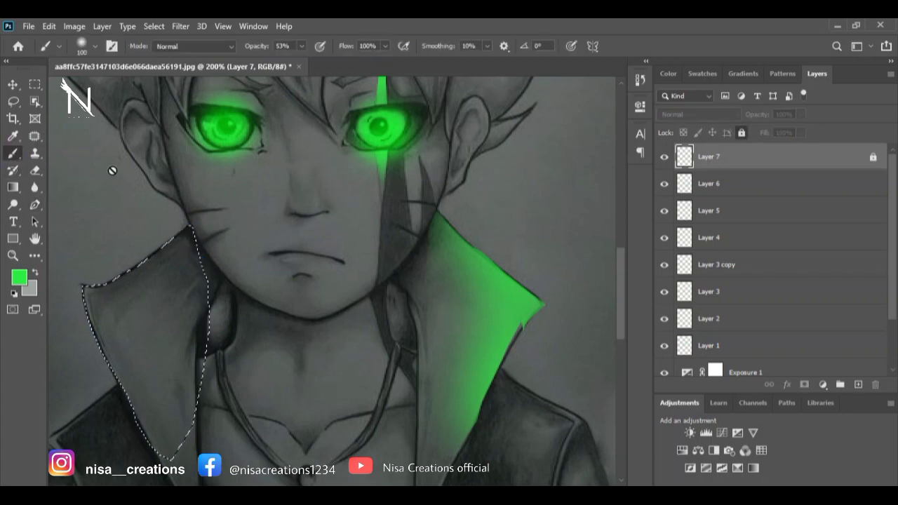
pyautogui.click(884, 163)
pyautogui.moveTo(110, 251)
pyautogui.mouseDown()
pyautogui.moveTo(90, 341)
pyautogui.moveTo(224, 246)
pyautogui.mouseUp()
pyautogui.click(152, 26)
pyautogui.click(163, 56)
pyautogui.hotkey('ctrl', '-')
pyautogui.hotkey('ctrl', '-')
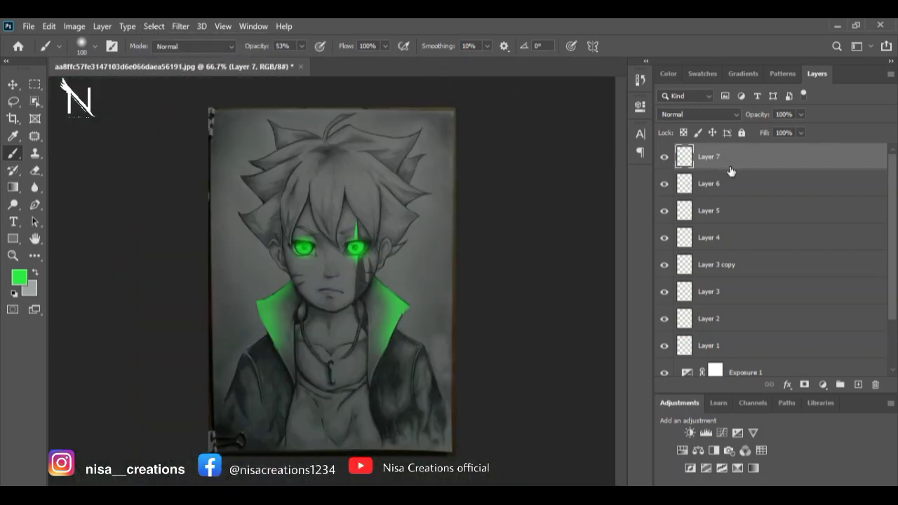
# - Add a new layer and set up a black 70 px brush at 62% opacity
pyautogui.click(857, 385)
pyautogui.click(19, 278)
pyautogui.click(577, 252)
pyautogui.click(848, 75)
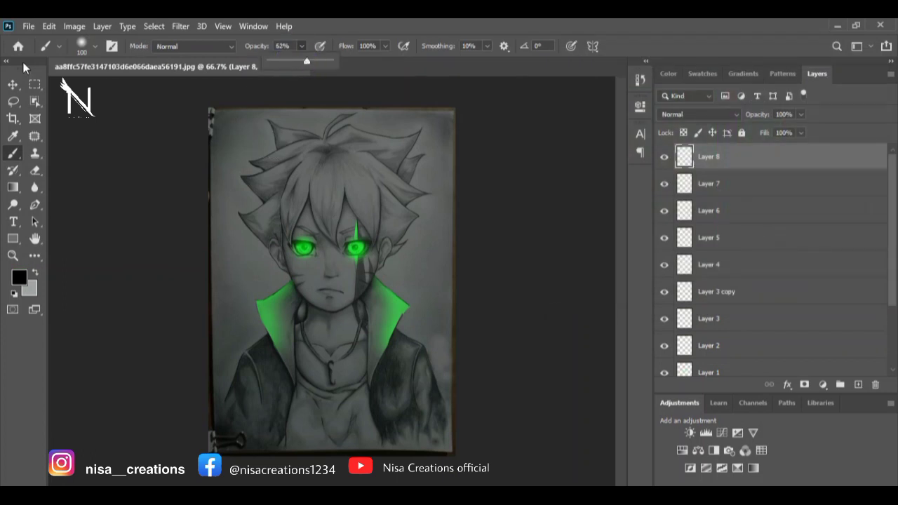
pyautogui.click(95, 46)
pyautogui.moveTo(103, 91); pyautogui.dragTo(103, 91)
pyautogui.press('Return')
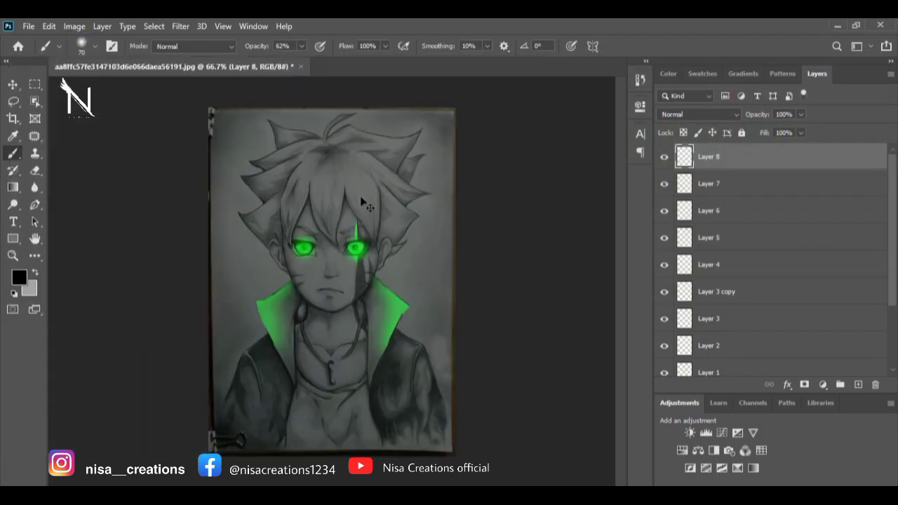
# - Paint black shading over the upper part of the left-hand eye with a 45 px brush
pyautogui.hotkey('ctrl', '+')
pyautogui.hotkey('ctrl', '+')
pyautogui.hotkey('ctrl', '+')
pyautogui.moveTo(622, 296); pyautogui.dragTo(623, 275)
pyautogui.press('[')
pyautogui.press('[')
pyautogui.press('[')
pyautogui.moveTo(191, 255)
pyautogui.mouseDown()
pyautogui.moveTo(176, 251)
pyautogui.moveTo(226, 253)
pyautogui.moveTo(261, 228)
pyautogui.mouseUp()
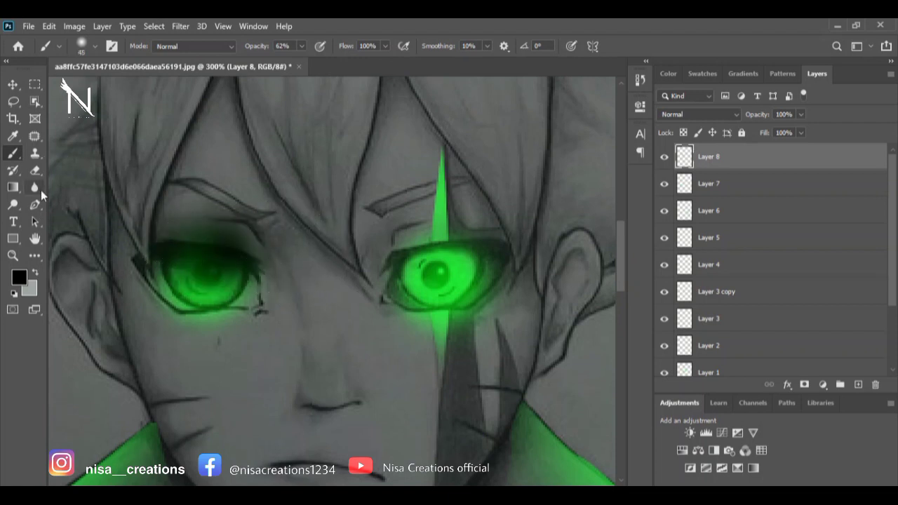
# - Erase excess shading around the left-hand eye with a 20 px Eraser at 31% opacity and darken the right-hand eye's upper lid
pyautogui.click(34, 170)
pyautogui.click(13, 153)
pyautogui.moveTo(447, 242); pyautogui.dragTo(493, 251)
pyautogui.click(35, 171)
pyautogui.moveTo(427, 225); pyautogui.dragTo(452, 230)
pyautogui.hotkey('ctrl', 'z')
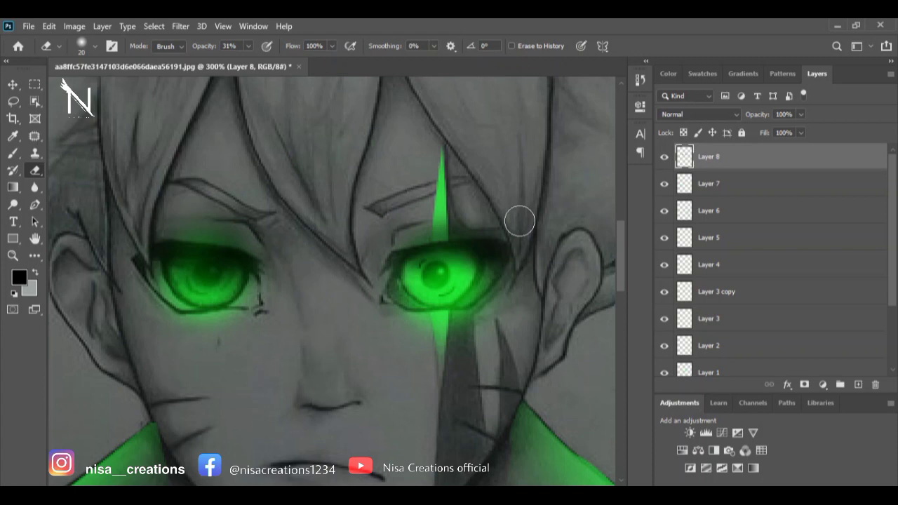
# - Move the black eye-shading layer down the stack to just above Layer 2 and toggle layer visibility to compare the effect
pyautogui.moveTo(751, 156); pyautogui.dragTo(818, 332)
pyautogui.moveTo(806, 283); pyautogui.dragTo(787, 322)
pyautogui.click(664, 309)
pyautogui.click(664, 309)
pyautogui.click(674, 336)
pyautogui.click(664, 336)
pyautogui.click(664, 336)
pyautogui.click(663, 281)
pyautogui.click(702, 283)
# - Set the eye-shading layer to Multiply at 42% opacity and place it directly above the Exposure adjustment
pyautogui.click(719, 112)
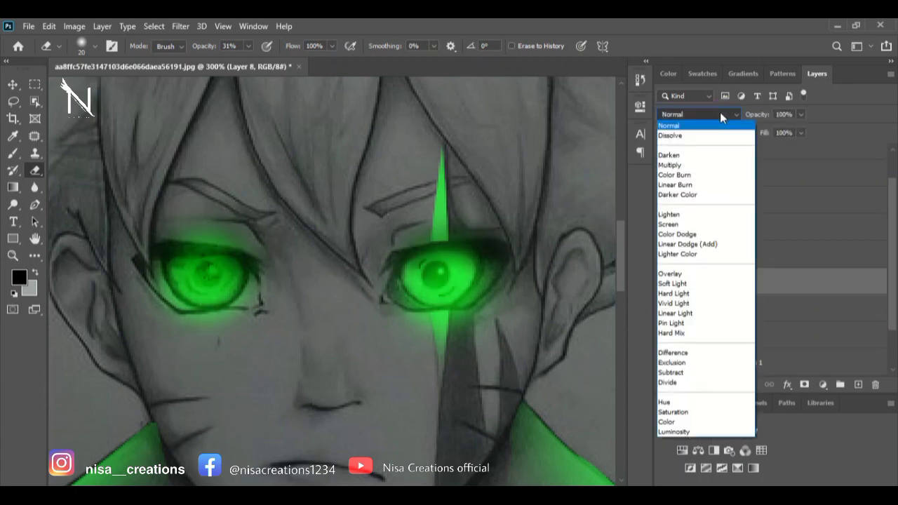
pyautogui.click(702, 165)
pyautogui.click(802, 116)
pyautogui.click(767, 132)
pyautogui.moveTo(782, 272); pyautogui.dragTo(786, 343)
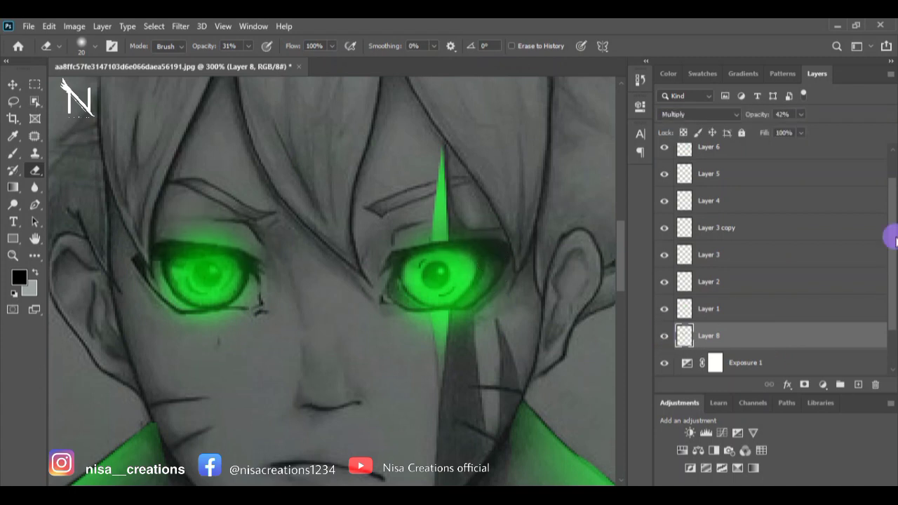
# - Add a new layer at the top of the stack and set up a black 15 px brush at 24% opacity
pyautogui.moveTo(891, 236); pyautogui.dragTo(891, 123)
pyautogui.click(807, 157)
pyautogui.click(858, 384)
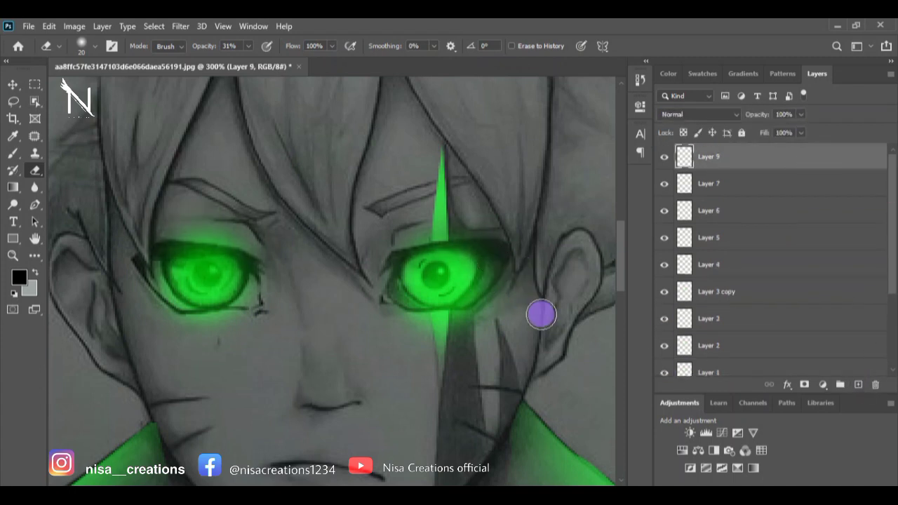
pyautogui.press('b')
pyautogui.click(300, 46)
pyautogui.moveTo(619, 257); pyautogui.dragTo(621, 227)
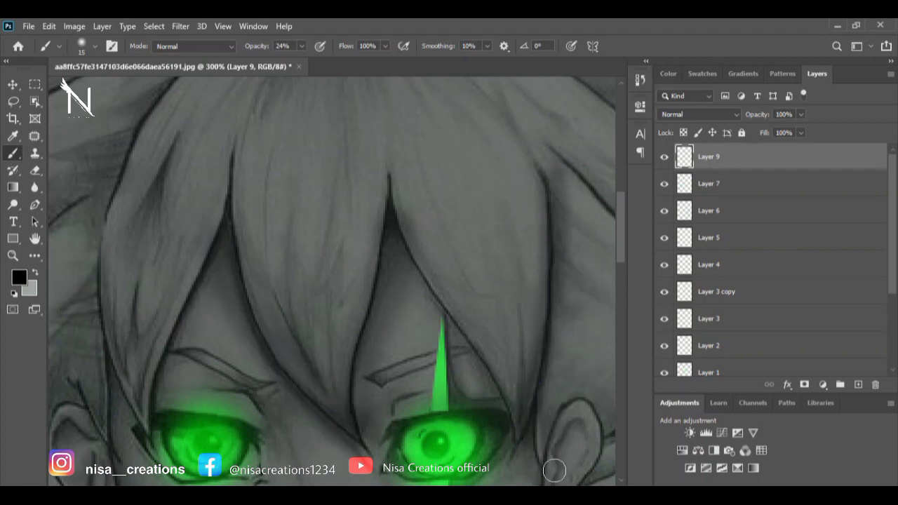
pyautogui.hotkey('ctrl', '1')
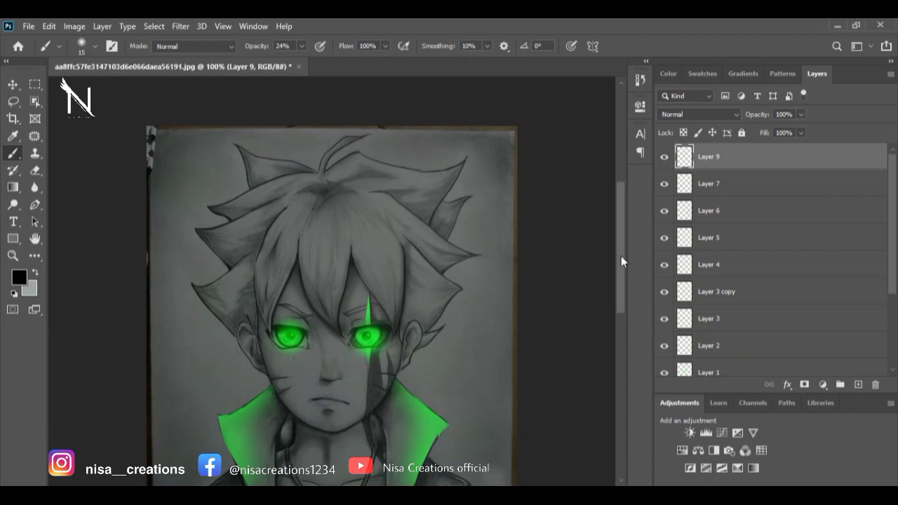
pyautogui.moveTo(621, 261); pyautogui.dragTo(621, 310)
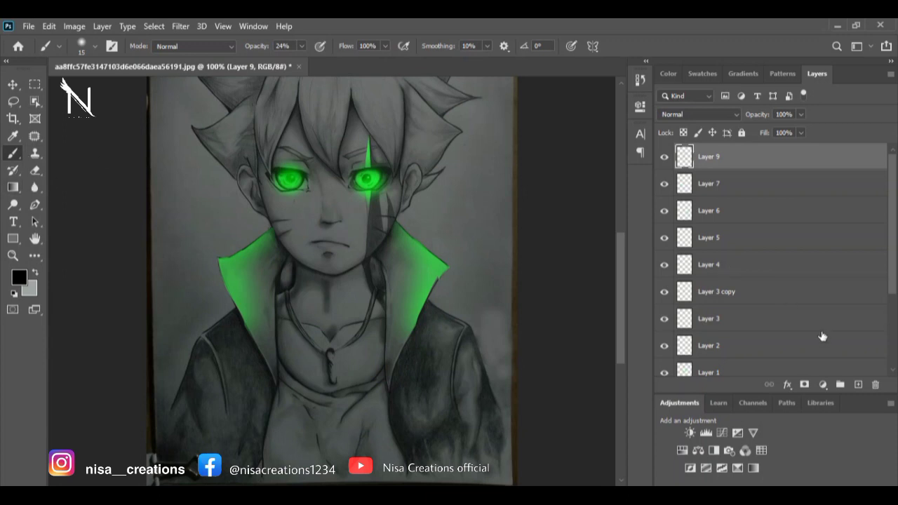
# - Add a bright green Solid Color fill layer on top and invert its mask to hide the fill
pyautogui.click(823, 385)
pyautogui.click(821, 153)
pyautogui.moveTo(732, 181); pyautogui.dragTo(732, 200)
pyautogui.moveTo(714, 120); pyautogui.dragTo(716, 70)
pyautogui.click(826, 83)
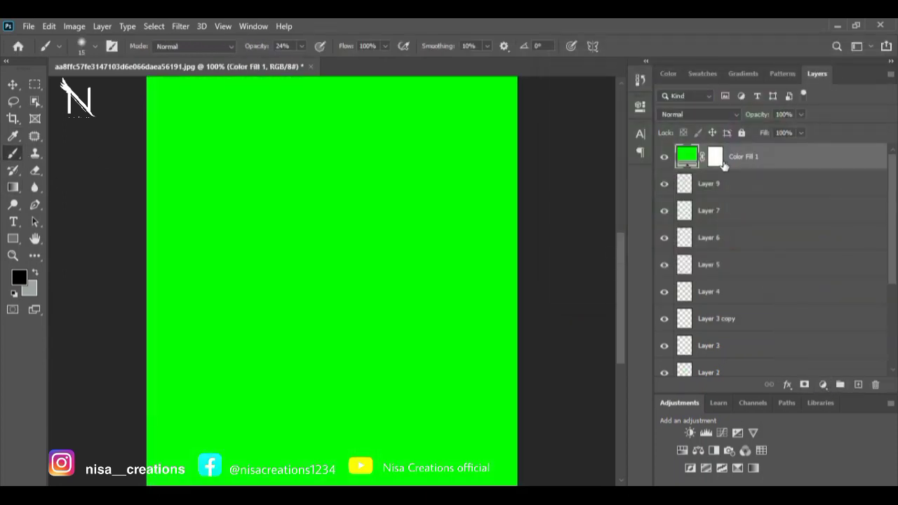
pyautogui.click(715, 158)
pyautogui.hotkey('ctrl', 'i')
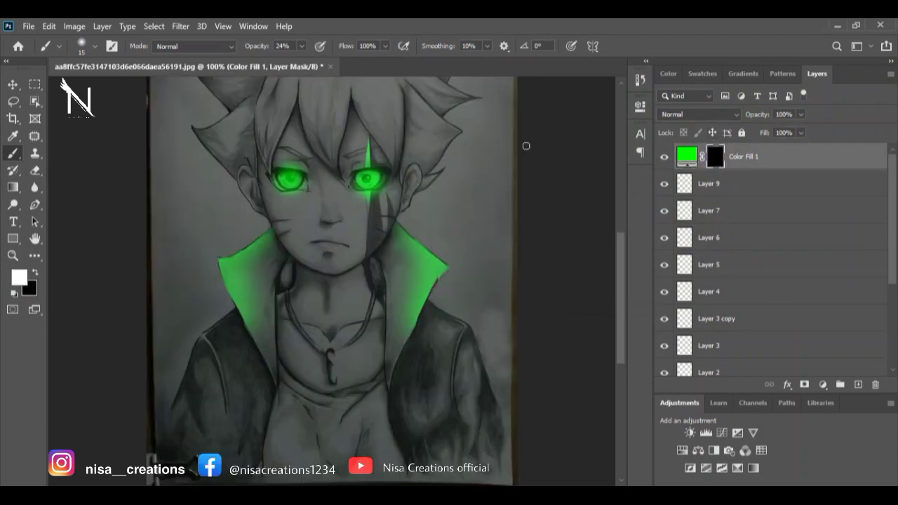
# - Set the mask brush to 25 px at 46% opacity for work on the nose and mouth
pyautogui.click(303, 47)
pyautogui.moveTo(303, 61); pyautogui.dragTo(317, 62)
pyautogui.click(92, 47)
pyautogui.click(96, 87)
pyautogui.click(91, 43)
pyautogui.hotkey('ctrl', '+')
pyautogui.hotkey('ctrl', '+')
pyautogui.moveTo(621, 302); pyautogui.dragTo(622, 269)
pyautogui.press('[')
pyautogui.press('[')
pyautogui.press('[')
pyautogui.press('[')
# - Lower the green fill layer to 65% opacity, reveal soft highlights on the nose and lower lip, and trim them with the Eraser
pyautogui.moveTo(801, 114); pyautogui.dragTo(781, 126)
pyautogui.moveTo(347, 267)
pyautogui.mouseDown()
pyautogui.moveTo(337, 220)
pyautogui.moveTo(343, 279)
pyautogui.moveTo(333, 231)
pyautogui.mouseUp()
pyautogui.hotkey('ctrl', 'z')
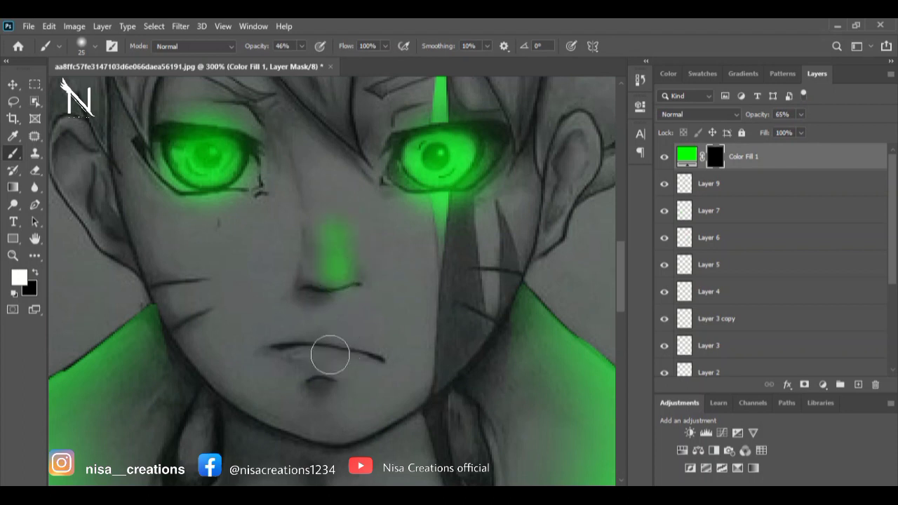
pyautogui.moveTo(324, 350); pyautogui.dragTo(300, 348)
pyautogui.click(35, 170)
pyautogui.moveTo(364, 203)
pyautogui.mouseDown()
pyautogui.moveTo(357, 228)
pyautogui.moveTo(318, 281)
pyautogui.moveTo(331, 316)
pyautogui.mouseUp()
pyautogui.press('b')
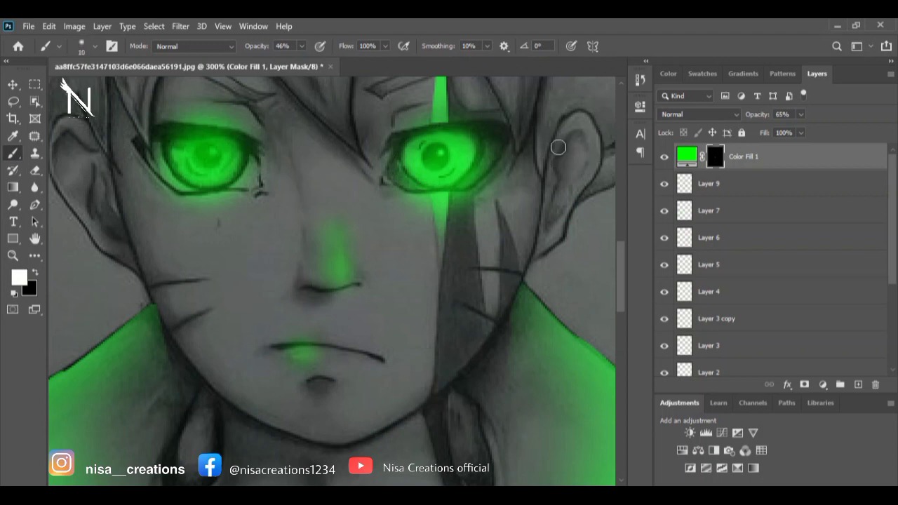
# - Paint thin green light along both hair edges of the gap above the right-hand eye with a 6 px brush at 10% opacity
pyautogui.moveTo(621, 275); pyautogui.dragTo(631, 241)
pyautogui.press('[')
pyautogui.press('[')
pyautogui.press('[')
pyautogui.press('[')
pyautogui.moveTo(392, 106); pyautogui.dragTo(403, 150)
pyautogui.hotkey('ctrl', 'z')
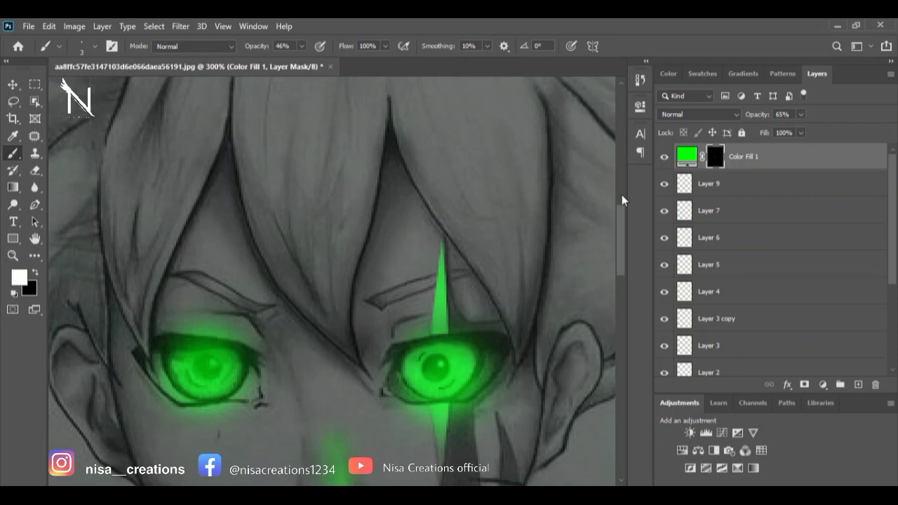
pyautogui.click(391, 101)
pyautogui.moveTo(388, 104)
pyautogui.mouseDown()
pyautogui.moveTo(423, 180)
pyautogui.moveTo(408, 164)
pyautogui.moveTo(426, 195)
pyautogui.moveTo(413, 154)
pyautogui.moveTo(448, 227)
pyautogui.moveTo(442, 216)
pyautogui.moveTo(516, 328)
pyautogui.moveTo(387, 103)
pyautogui.moveTo(378, 193)
pyautogui.moveTo(381, 137)
pyautogui.moveTo(349, 317)
pyautogui.moveTo(363, 360)
pyautogui.mouseUp()
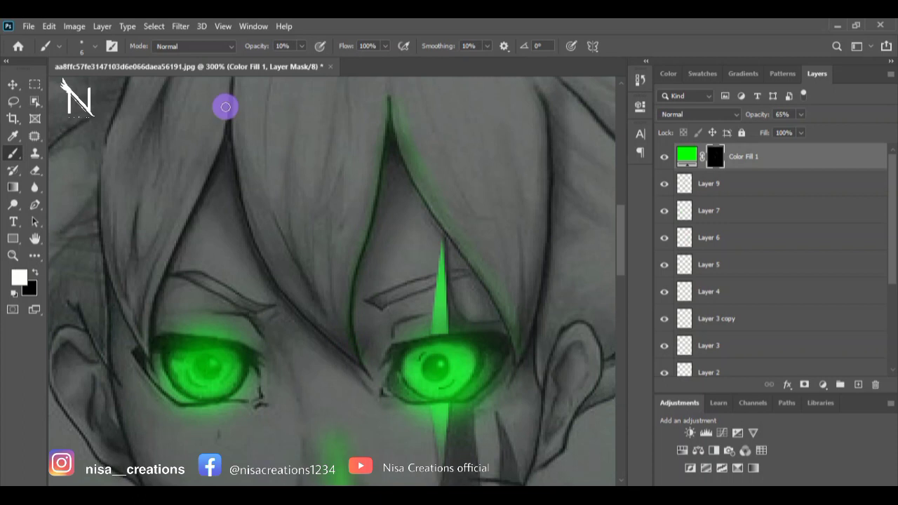
# - Paint green edge light along the left-hand fringe strand, the side lock by the ear and the central fringe lock
pyautogui.moveTo(161, 274)
pyautogui.mouseDown()
pyautogui.moveTo(146, 359)
pyautogui.moveTo(165, 260)
pyautogui.mouseUp()
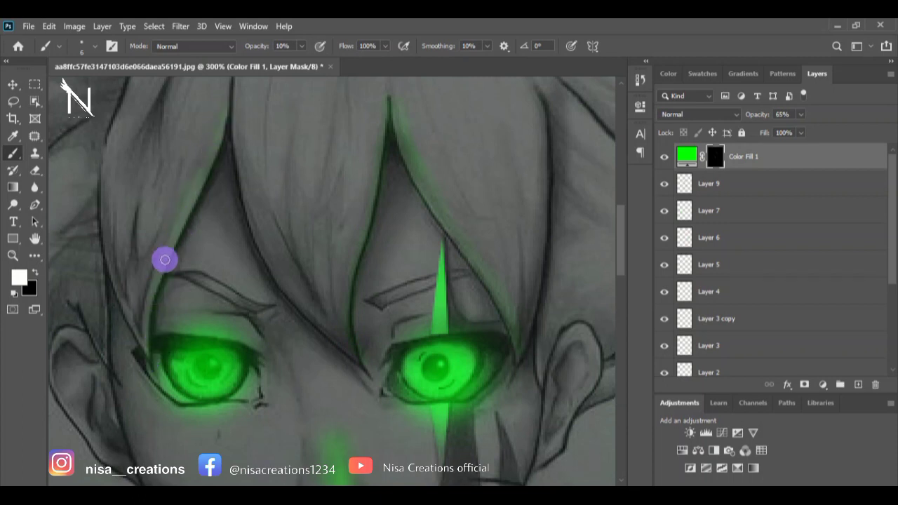
pyautogui.moveTo(100, 345); pyautogui.dragTo(104, 273)
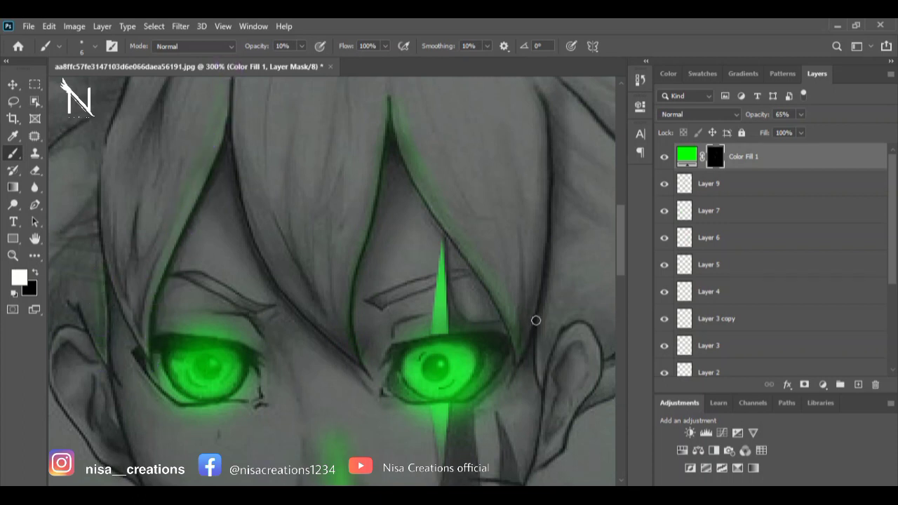
pyautogui.hotkey('ctrl', '1')
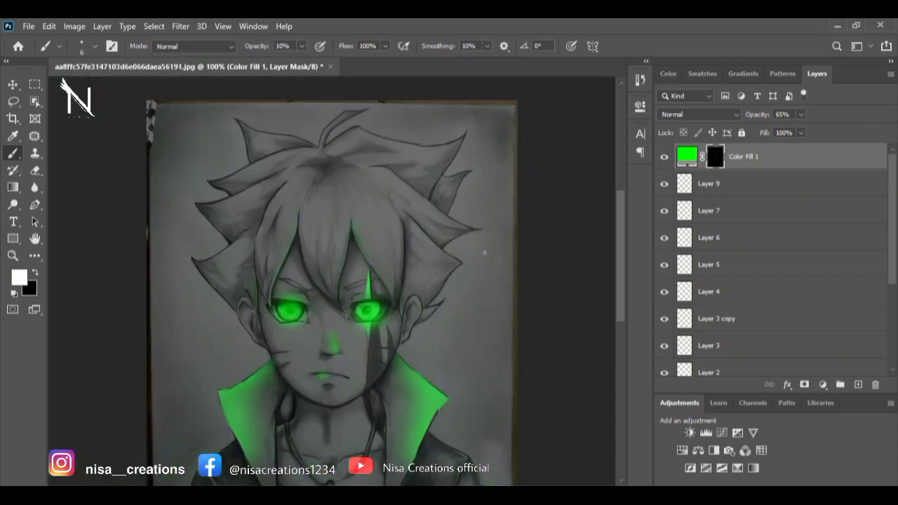
pyautogui.moveTo(295, 223); pyautogui.dragTo(301, 259)
pyautogui.hotkey('ctrl', '+')
pyautogui.hotkey('ctrl', '+')
pyautogui.moveTo(236, 128)
pyautogui.mouseDown()
pyautogui.moveTo(250, 222)
pyautogui.moveTo(311, 323)
pyautogui.moveTo(371, 372)
pyautogui.mouseUp()
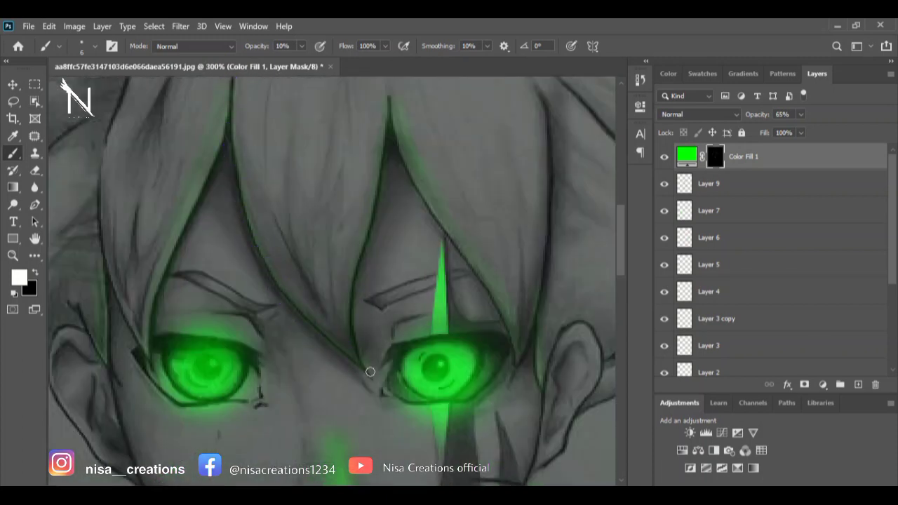
pyautogui.moveTo(210, 163)
pyautogui.mouseDown()
pyautogui.moveTo(158, 281)
pyautogui.moveTo(144, 340)
pyautogui.mouseUp()
# - Add a Curves adjustment layer, raise its Green channel steeply, and invert its mask to hide the effect
pyautogui.click(824, 384)
pyautogui.click(822, 219)
pyautogui.click(556, 165)
pyautogui.click(483, 194)
pyautogui.moveTo(516, 269); pyautogui.dragTo(506, 184)
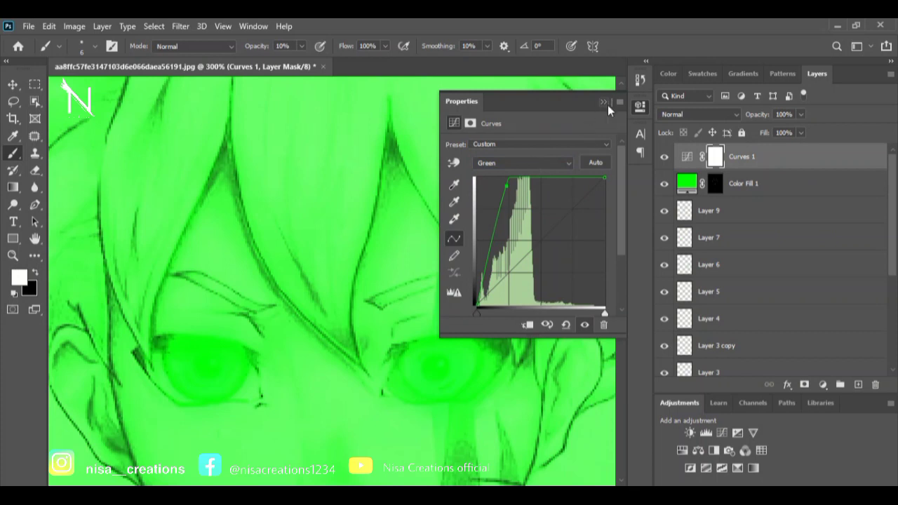
pyautogui.click(608, 104)
pyautogui.hotkey('ctrl', 'i')
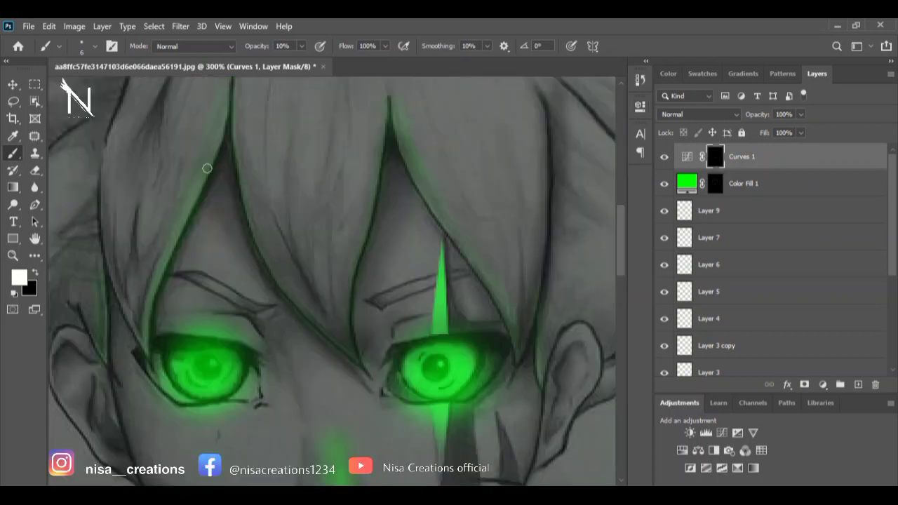
# - Reveal the Curves glow along the left-hand fringe strand's edge with a 2 px brush at 58% opacity and 36% flow
pyautogui.moveTo(225, 121); pyautogui.dragTo(143, 353)
pyautogui.moveTo(328, 57); pyautogui.dragTo(333, 60)
pyautogui.moveTo(230, 85); pyautogui.dragTo(231, 139)
pyautogui.moveTo(230, 91)
pyautogui.mouseDown()
pyautogui.moveTo(195, 217)
pyautogui.moveTo(168, 267)
pyautogui.mouseUp()
pyautogui.hotkey('ctrl', 'z')
pyautogui.click(384, 46)
pyautogui.moveTo(227, 100)
pyautogui.mouseDown()
pyautogui.moveTo(223, 140)
pyautogui.moveTo(160, 276)
pyautogui.moveTo(141, 340)
pyautogui.mouseUp()
# - Paint the Curves glow along the side lock by the left-hand ear and down the central fringe lock's edge
pyautogui.moveTo(100, 254); pyautogui.dragTo(101, 299)
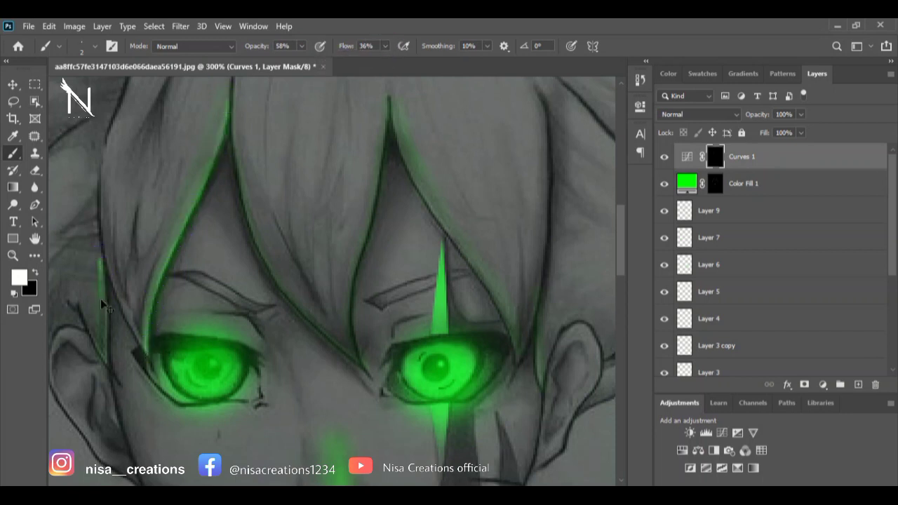
pyautogui.moveTo(102, 254); pyautogui.dragTo(109, 365)
pyautogui.moveTo(229, 114)
pyautogui.mouseDown()
pyautogui.moveTo(257, 238)
pyautogui.moveTo(279, 281)
pyautogui.moveTo(364, 366)
pyautogui.mouseUp()
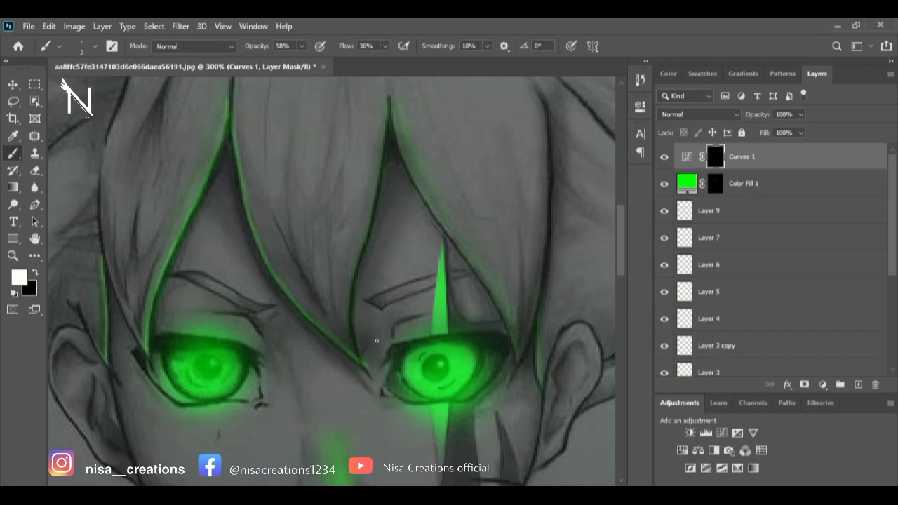
pyautogui.click(34, 274)
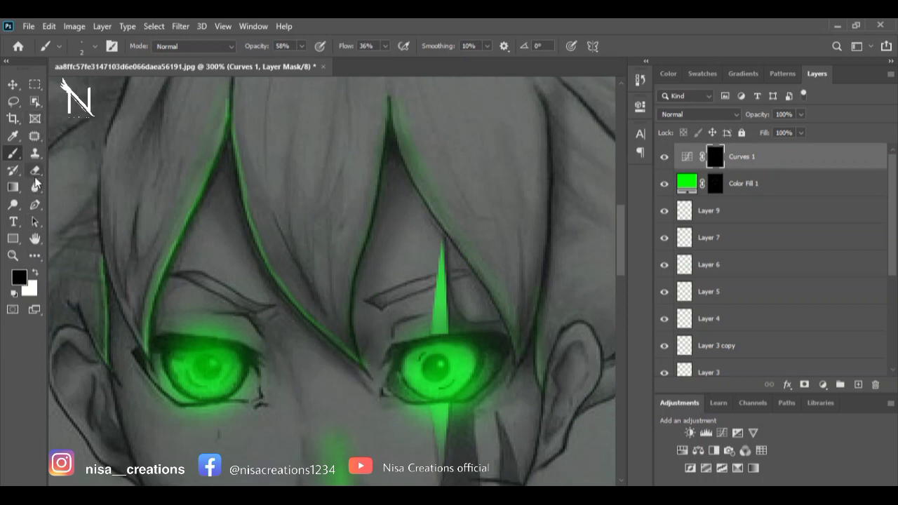
pyautogui.click(35, 172)
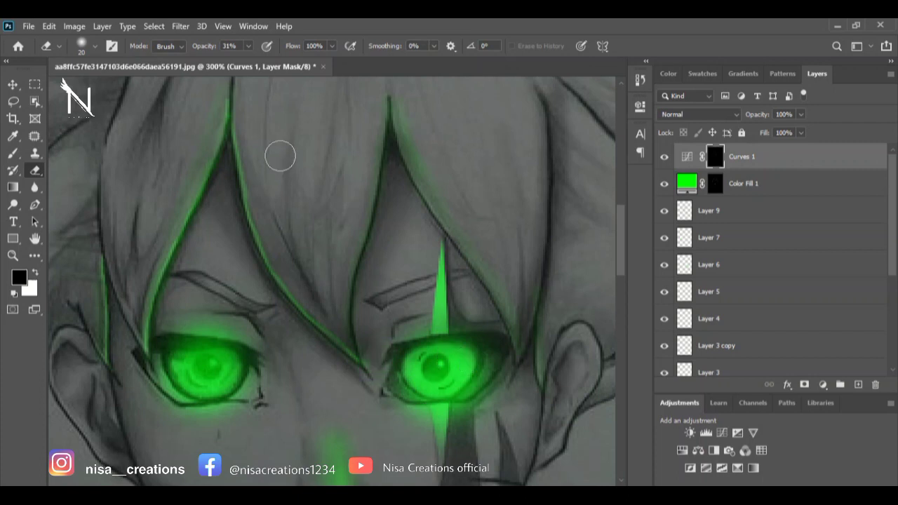
pyautogui.click(14, 154)
pyautogui.click(395, 129)
pyautogui.moveTo(391, 110); pyautogui.dragTo(416, 183)
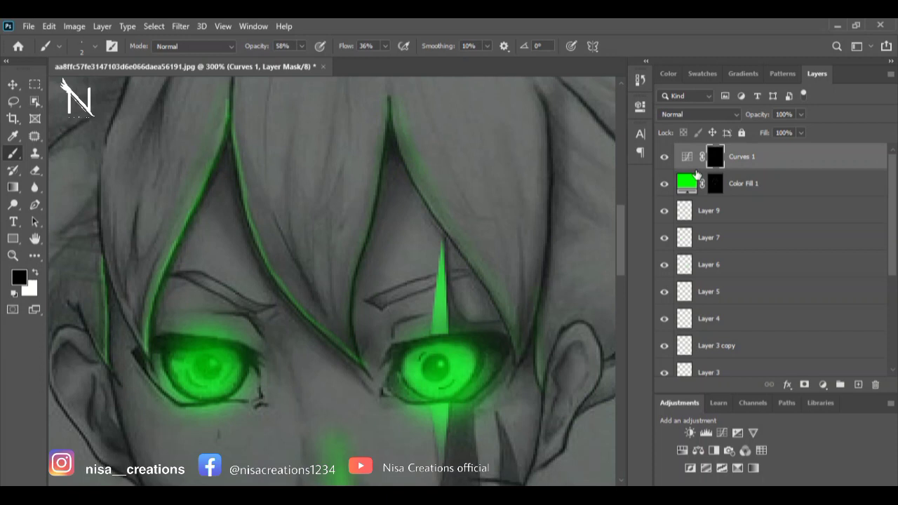
# - Paint the Curves glow in white along the right-hand fringe strand's edges and the side lock by the right-hand ear
pyautogui.press('x')
pyautogui.moveTo(386, 106); pyautogui.dragTo(400, 164)
pyautogui.moveTo(387, 109)
pyautogui.mouseDown()
pyautogui.moveTo(425, 201)
pyautogui.moveTo(471, 262)
pyautogui.mouseUp()
pyautogui.hotkey('ctrl', '+')
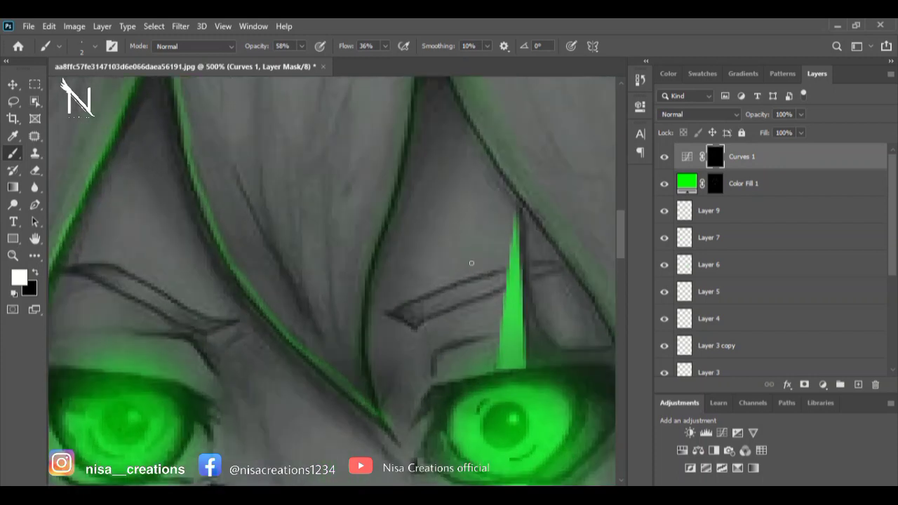
pyautogui.hotkey('ctrl', '+')
pyautogui.moveTo(464, 334)
pyautogui.mouseDown()
pyautogui.moveTo(443, 407)
pyautogui.moveTo(449, 459)
pyautogui.mouseUp()
pyautogui.moveTo(290, 186)
pyautogui.mouseDown()
pyautogui.moveTo(362, 287)
pyautogui.moveTo(411, 401)
pyautogui.mouseUp()
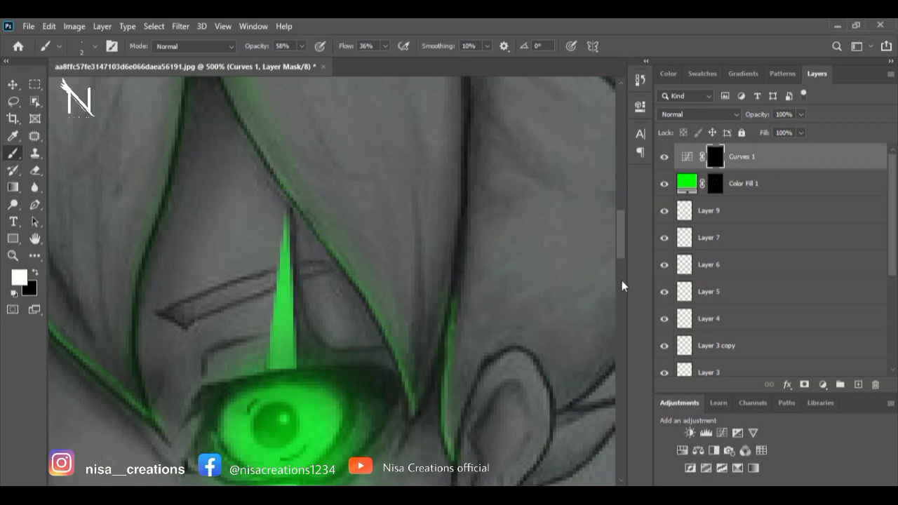
# - Paint the Curves glow down the central fringe lock's right-hand edge and trim the overspill near its tip with black
pyautogui.moveTo(625, 234); pyautogui.dragTo(625, 239)
pyautogui.moveTo(159, 173)
pyautogui.mouseDown()
pyautogui.moveTo(136, 287)
pyautogui.moveTo(137, 348)
pyautogui.moveTo(160, 412)
pyautogui.mouseUp()
pyautogui.click(35, 273)
pyautogui.moveTo(147, 369); pyautogui.dragTo(155, 395)
pyautogui.click(36, 273)
# - Paint the Curves glow in white along the lower edge of the right-hand earlobe
pyautogui.click(621, 274)
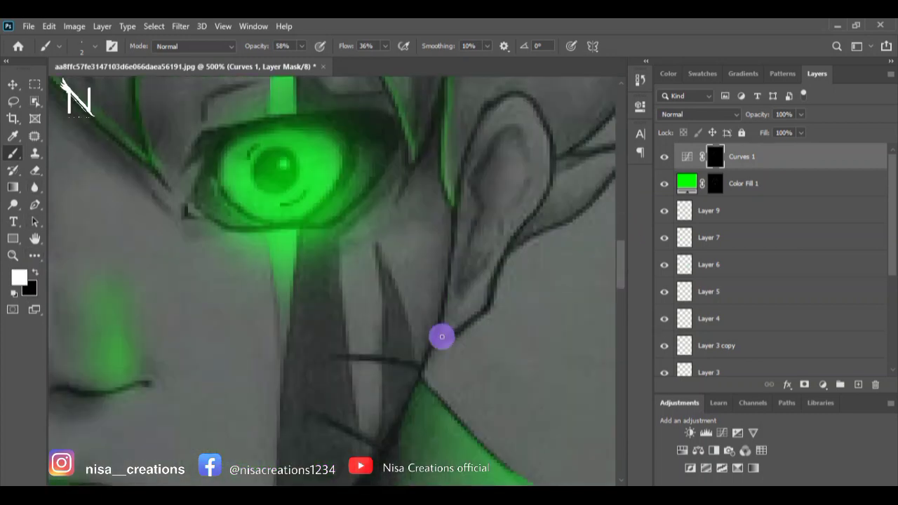
pyautogui.hotkey('ctrl', '-')
pyautogui.hotkey('ctrl', '-')
pyautogui.hotkey('ctrl', '-')
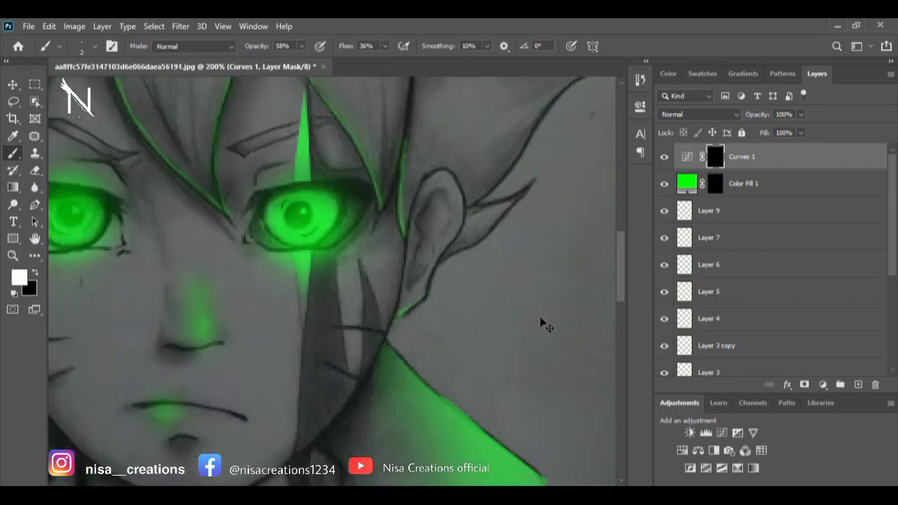
pyautogui.hotkey('ctrl', '-')
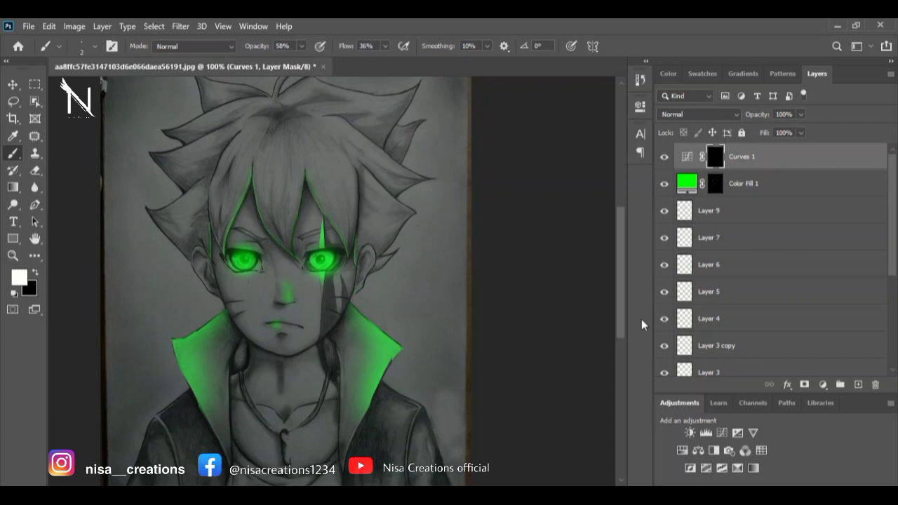
# - Add a new layer, outline the jacket's left-hand shoulder panel with the Pen tool, and convert the path to a selection
pyautogui.click(857, 384)
pyautogui.click(35, 205)
pyautogui.click(188, 390)
pyautogui.click(177, 397)
pyautogui.click(166, 406)
pyautogui.click(156, 412)
pyautogui.click(150, 424)
pyautogui.click(166, 437)
pyautogui.click(176, 451)
pyautogui.click(180, 480)
pyautogui.click(197, 468)
pyautogui.click(213, 451)
pyautogui.click(218, 446)
pyautogui.click(210, 431)
pyautogui.click(200, 408)
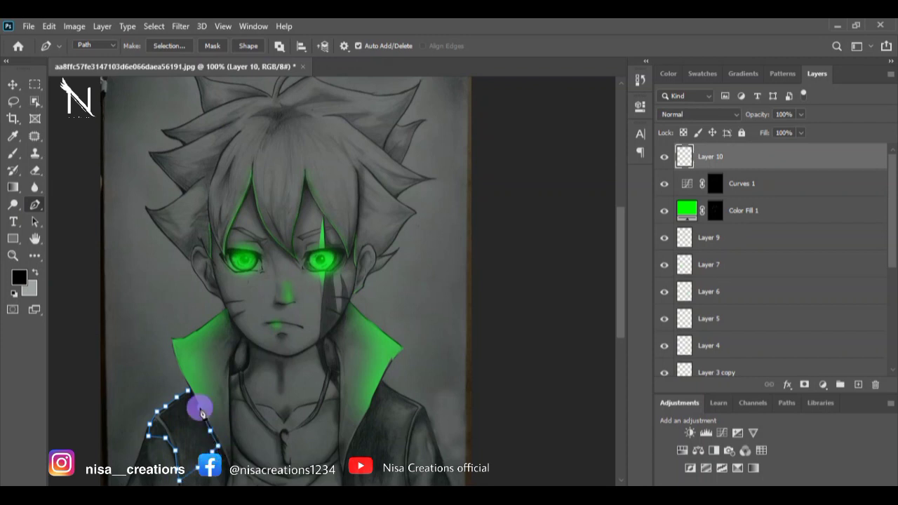
pyautogui.hotkey('ctrl', 'Return')
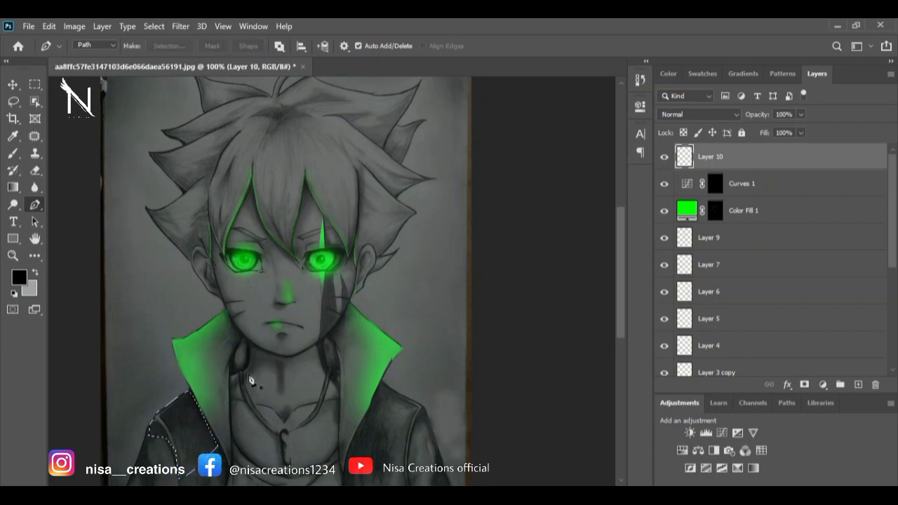
# - Paint bright green on the selected shoulder with a soft 70 px brush at 39% opacity and set the layer to Color Dodge
pyautogui.press('b')
pyautogui.click(19, 277)
pyautogui.click(708, 136)
pyautogui.click(700, 86)
pyautogui.click(865, 80)
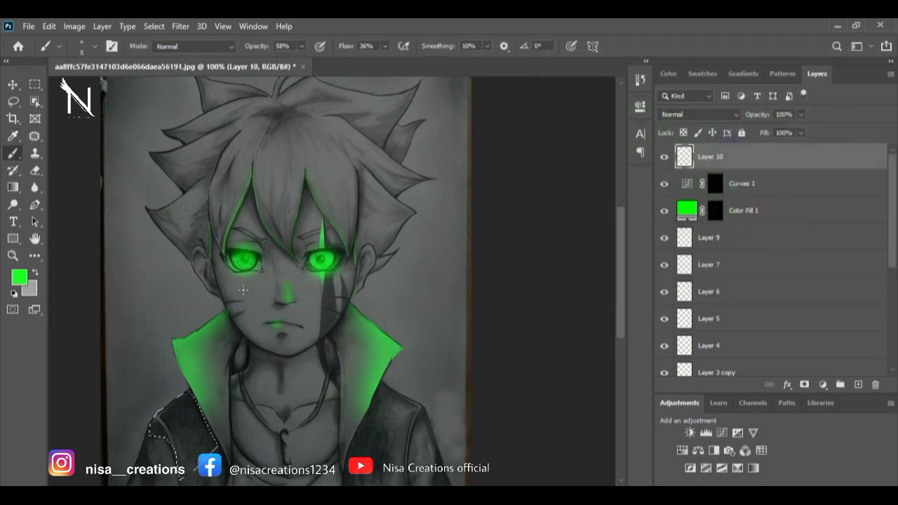
pyautogui.click(85, 46)
pyautogui.click(103, 86)
pyautogui.click(301, 46)
pyautogui.click(290, 58)
pyautogui.moveTo(163, 414); pyautogui.dragTo(179, 409)
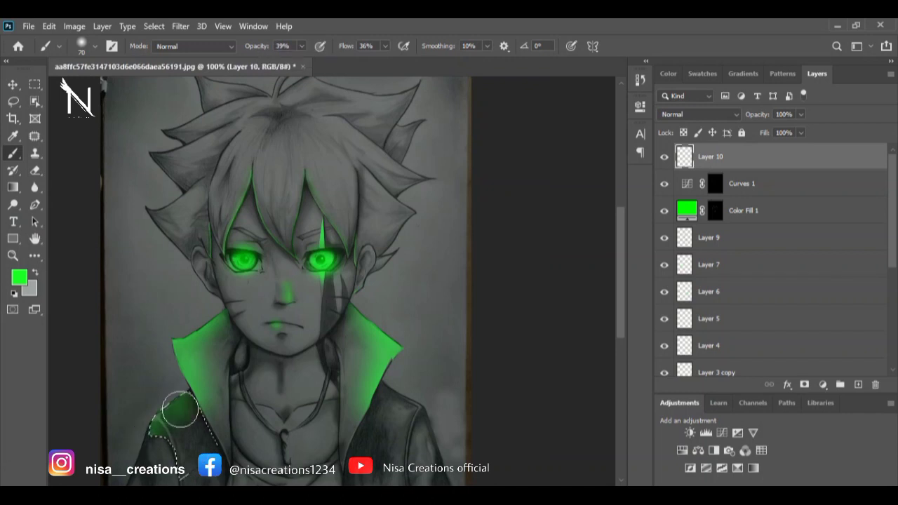
pyautogui.click(730, 115)
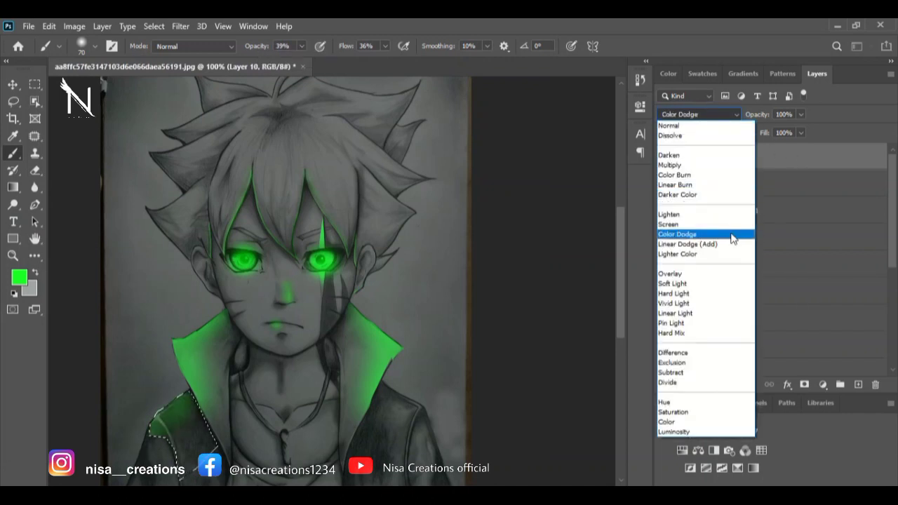
pyautogui.click(731, 238)
# - Clear the selection, outline the jacket's right-hand shoulder panel with the Pen tool on a new layer, and convert the path to a selection
pyautogui.click(858, 385)
pyautogui.click(35, 205)
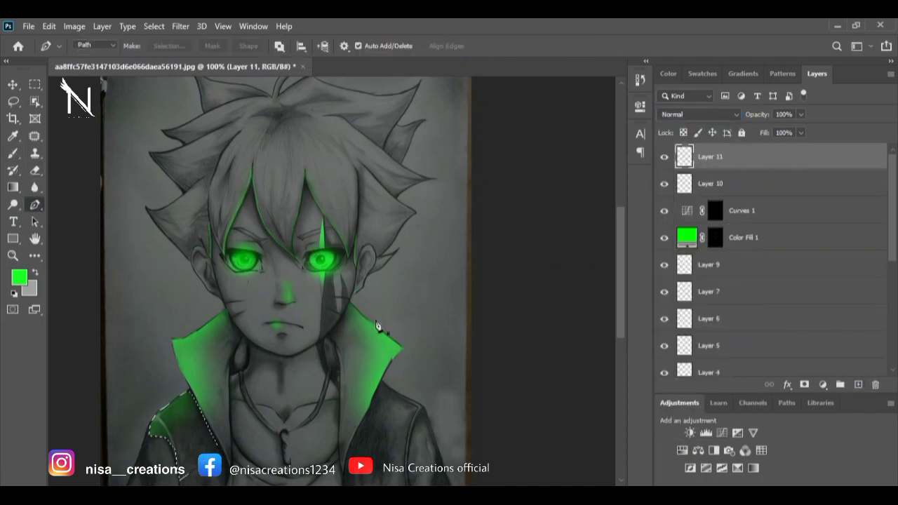
pyautogui.click(152, 26)
pyautogui.click(158, 40)
pyautogui.click(152, 25)
pyautogui.click(166, 53)
pyautogui.click(384, 383)
pyautogui.click(394, 391)
pyautogui.click(405, 396)
pyautogui.click(412, 399)
pyautogui.click(420, 403)
pyautogui.click(423, 406)
pyautogui.click(413, 424)
pyautogui.click(408, 449)
pyautogui.click(394, 451)
pyautogui.click(376, 453)
pyautogui.click(365, 449)
pyautogui.click(358, 433)
pyautogui.click(365, 415)
pyautogui.click(385, 382)
pyautogui.hotkey('ctrl', 'Return')
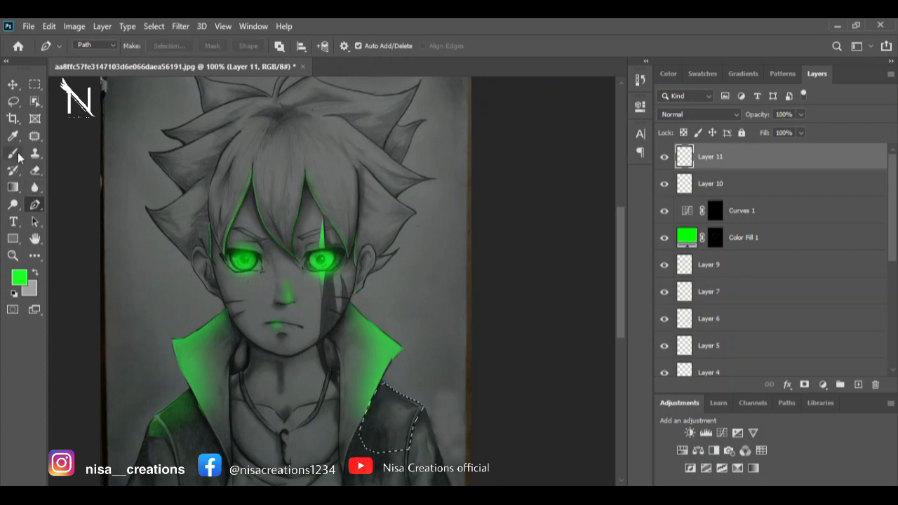
# - Brush soft green light onto the selected right-hand shoulder, set the layer to Color Dodge, and deselect
pyautogui.click(14, 155)
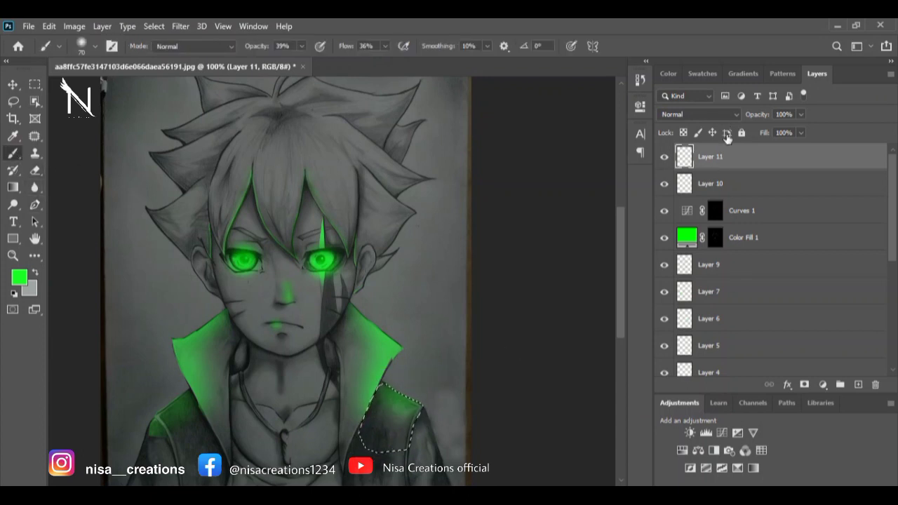
pyautogui.click(702, 114)
pyautogui.click(715, 233)
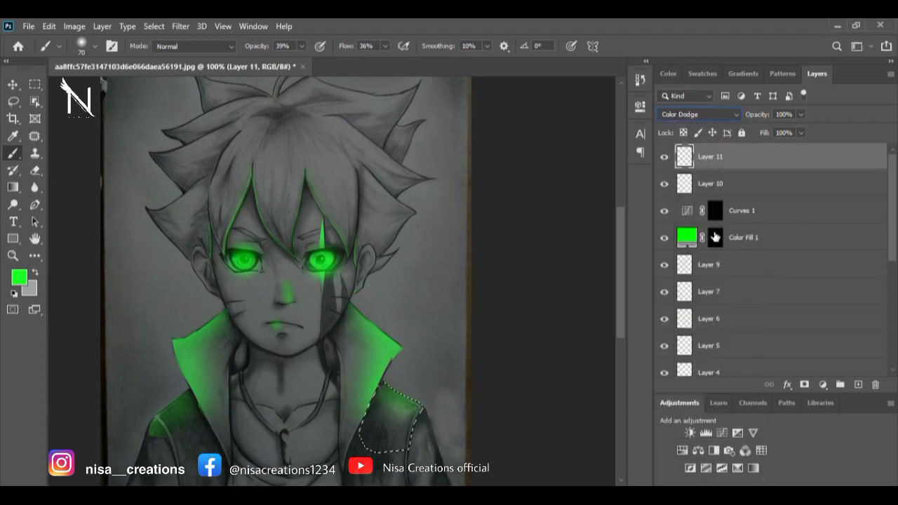
pyautogui.click(154, 26)
pyautogui.click(165, 55)
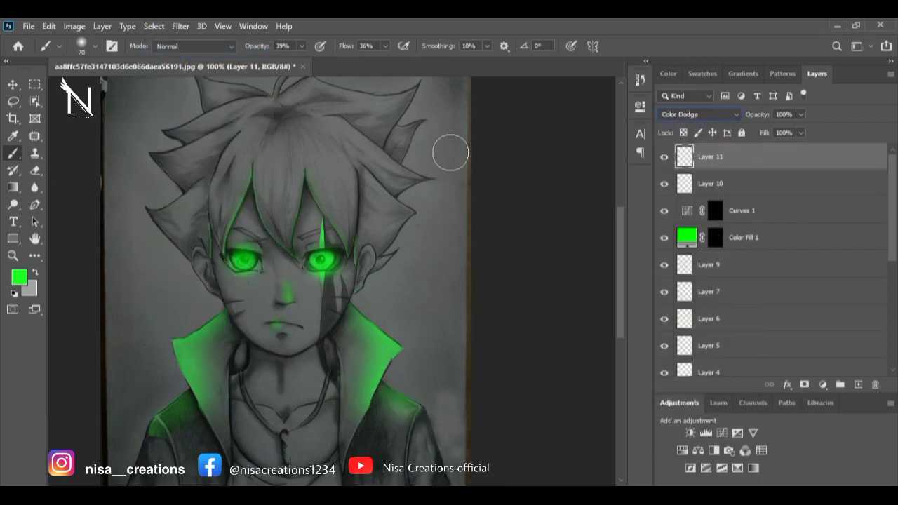
# - Set the Exposure 1 adjustment layer's exposure to -2.22 to darken the portrait
pyautogui.moveTo(891, 211); pyautogui.dragTo(892, 323)
pyautogui.click(754, 314)
pyautogui.click(686, 314)
pyautogui.doubleClick(686, 313)
pyautogui.moveTo(506, 176); pyautogui.dragTo(503, 177)
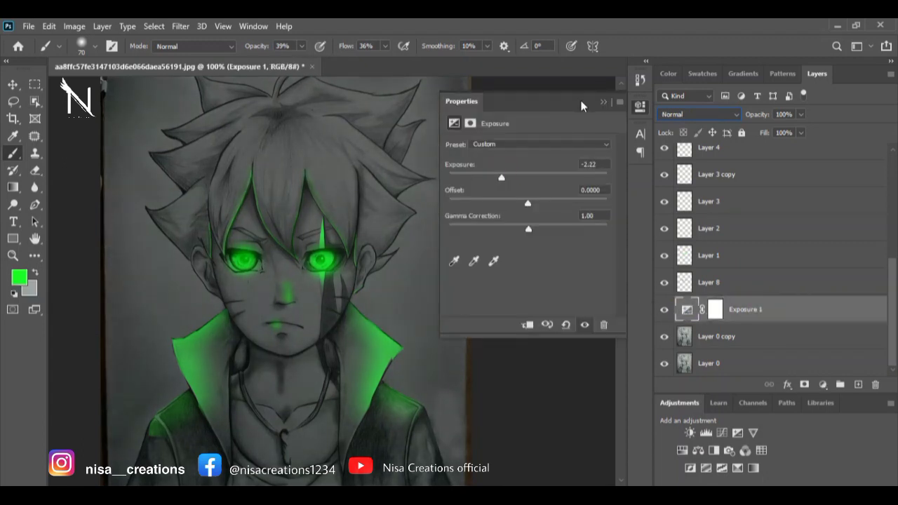
pyautogui.click(604, 100)
# - Group all layers above Layer 0 and toggle the group's visibility to compare before and after
pyautogui.moveTo(892, 273)
pyautogui.mouseDown()
pyautogui.moveTo(891, 175)
pyautogui.moveTo(890, 323)
pyautogui.mouseUp()
pyautogui.click(818, 161)
pyautogui.keyDown('shift'); pyautogui.click(812, 342); pyautogui.keyUp('shift')
pyautogui.click(840, 386)
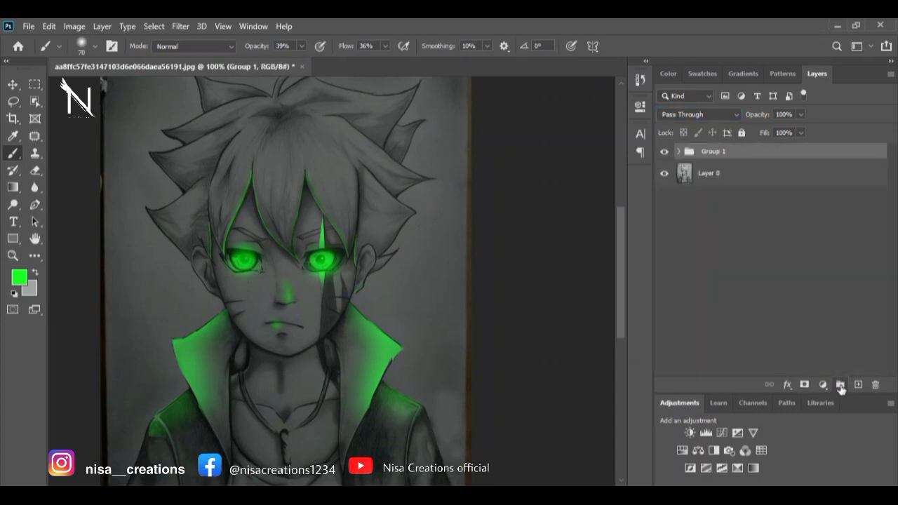
pyautogui.click(664, 152)
pyautogui.click(664, 152)
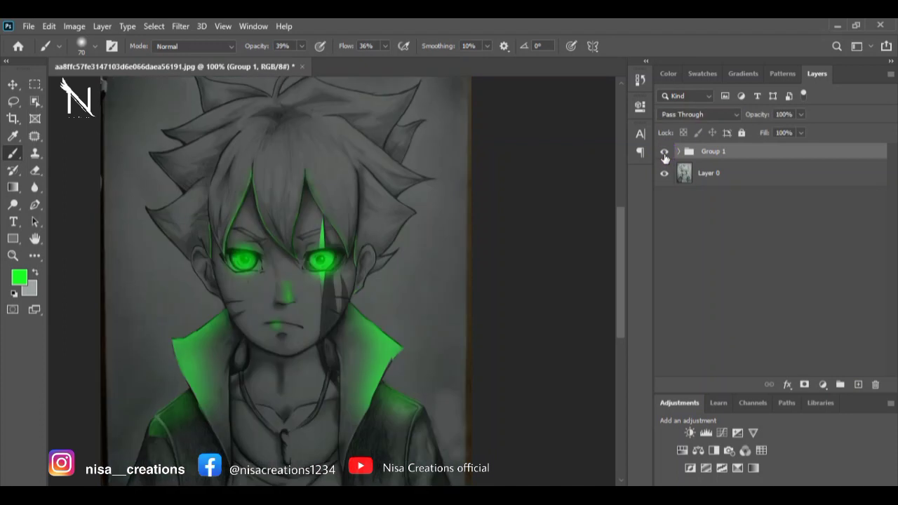